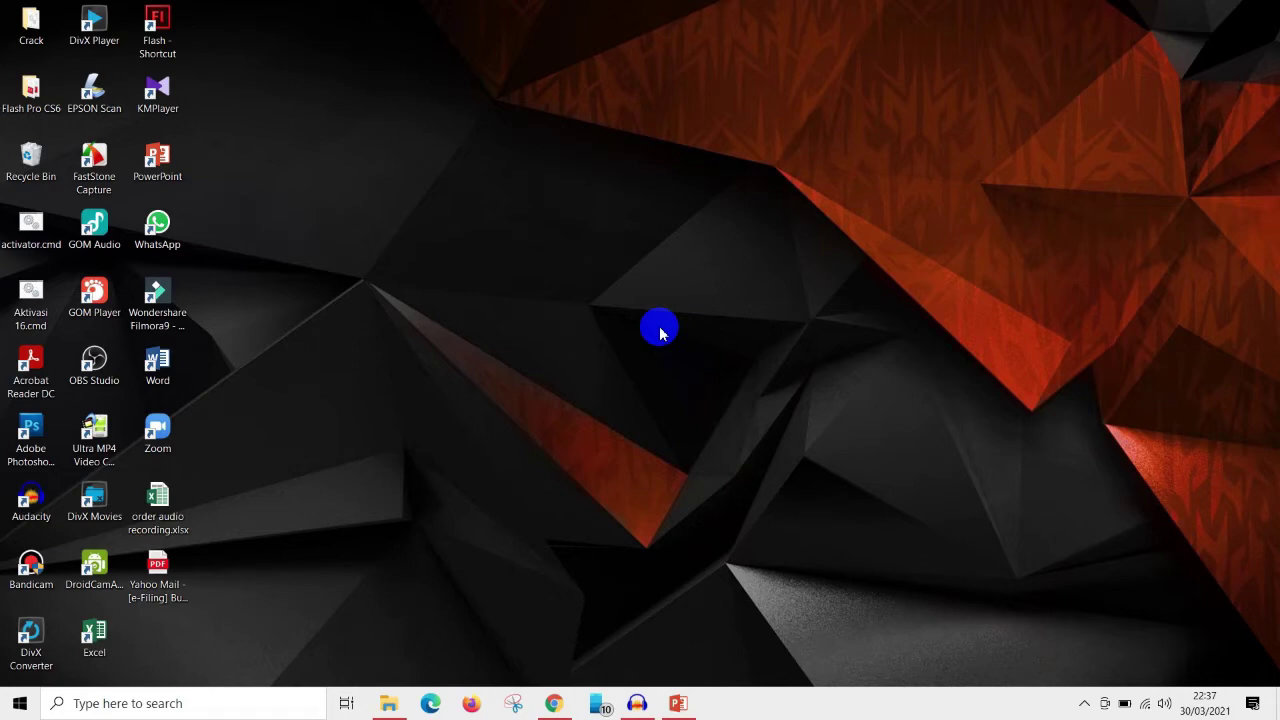
Launch Bandicam and display its general (Umum) settings.
{"action": "right_click", "coordinate": [657, 285]}
{"action": "key", "text": "Escape"}
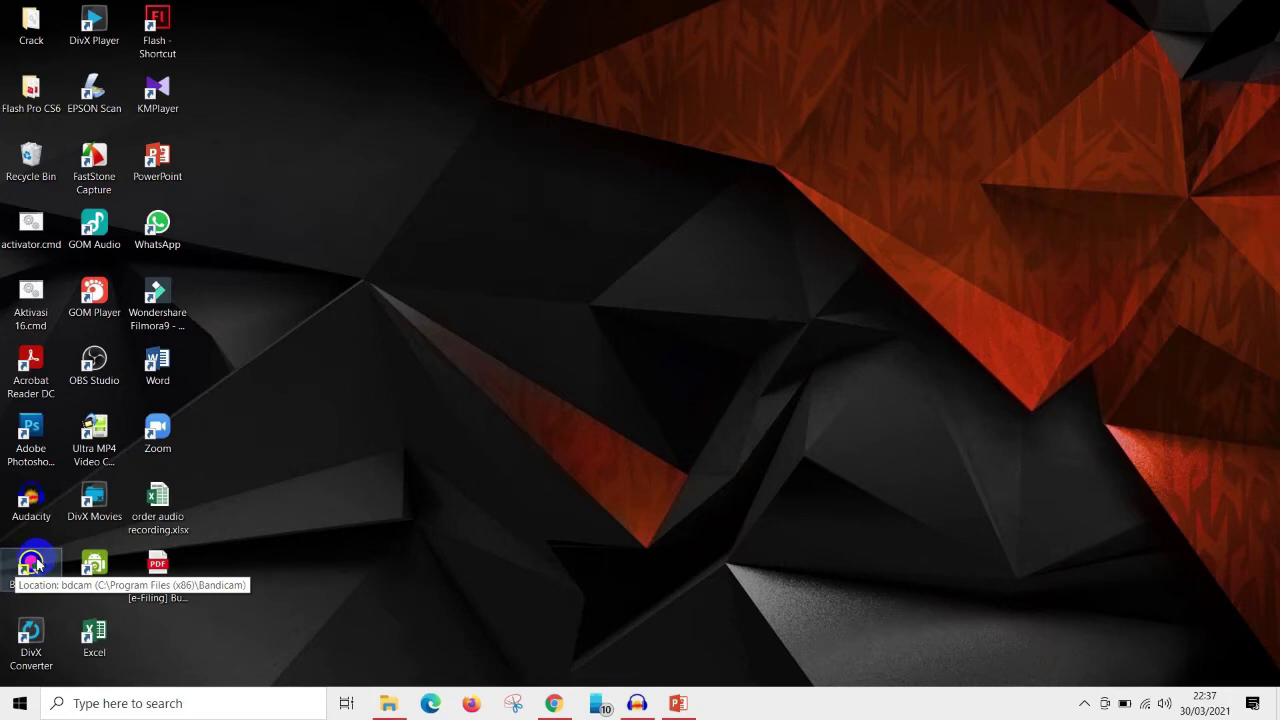
{"action": "double_click", "coordinate": [33, 566]}
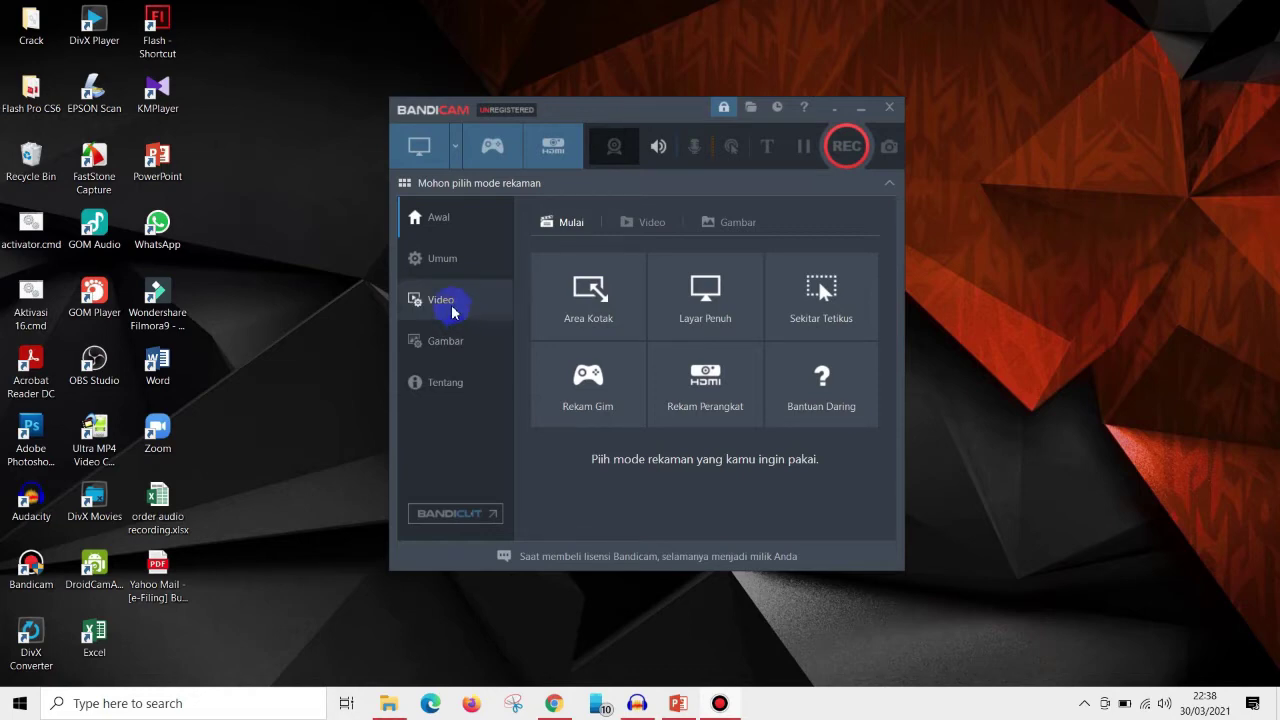
{"action": "left_click", "coordinate": [447, 274]}
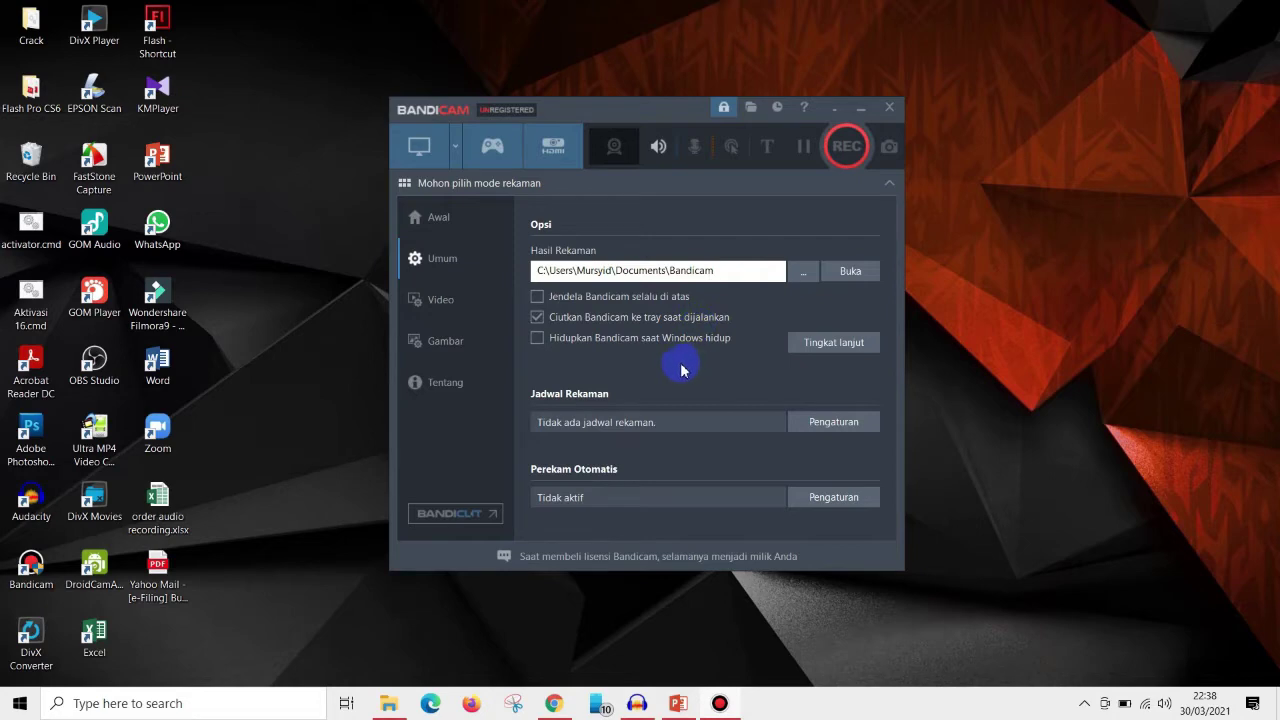
Enable the pause hotkey (Tombol Jeda) and the webcam overlay in the video recording settings.
{"action": "left_click", "coordinate": [441, 302]}
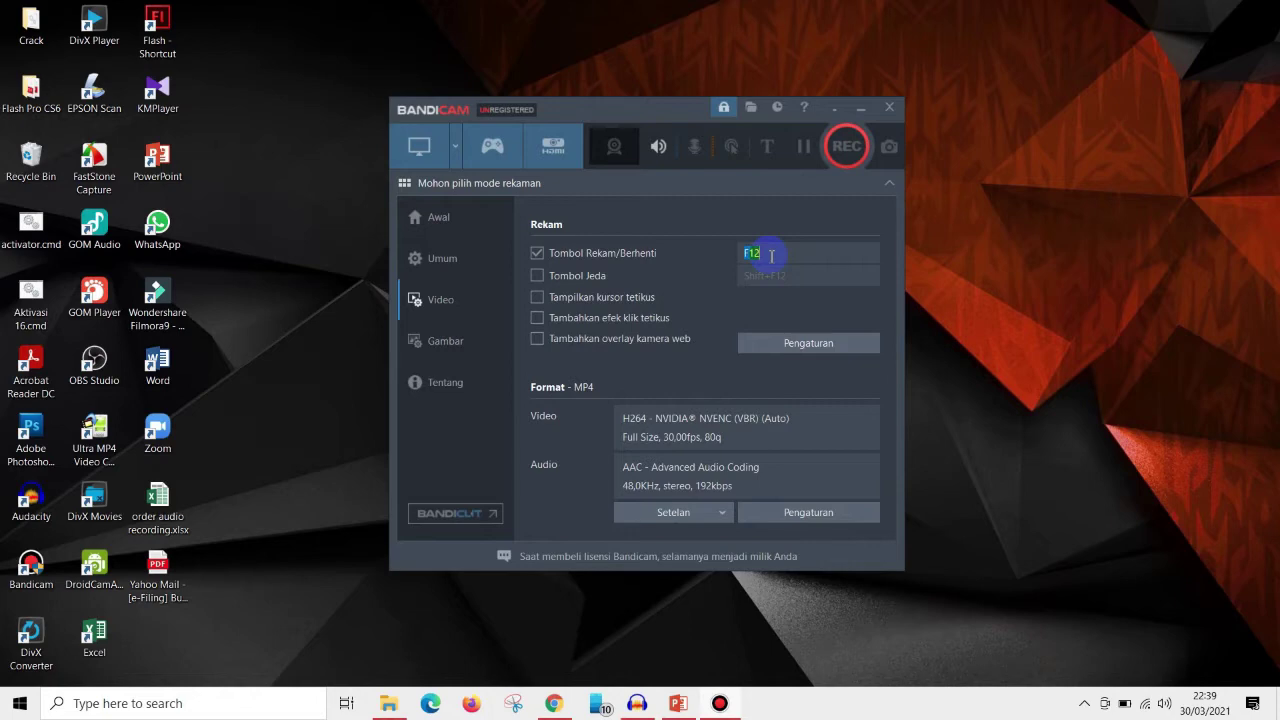
{"action": "left_click", "coordinate": [536, 275]}
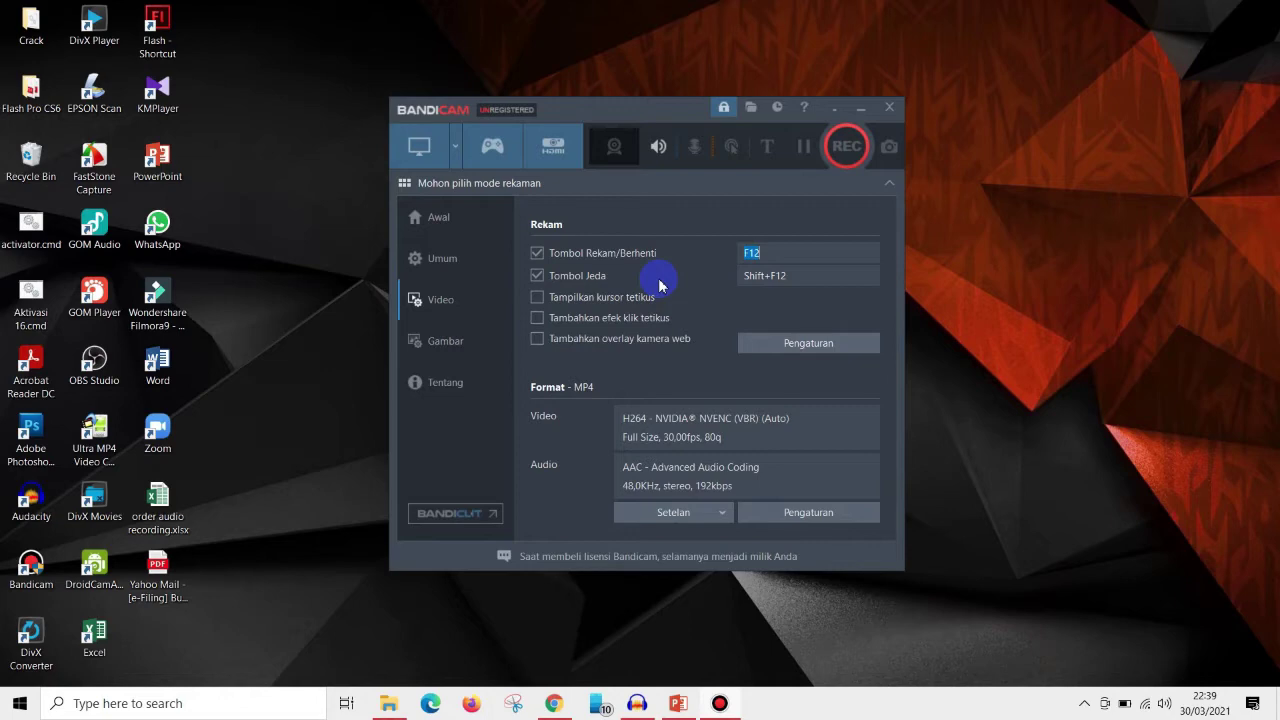
{"action": "left_click", "coordinate": [539, 320]}
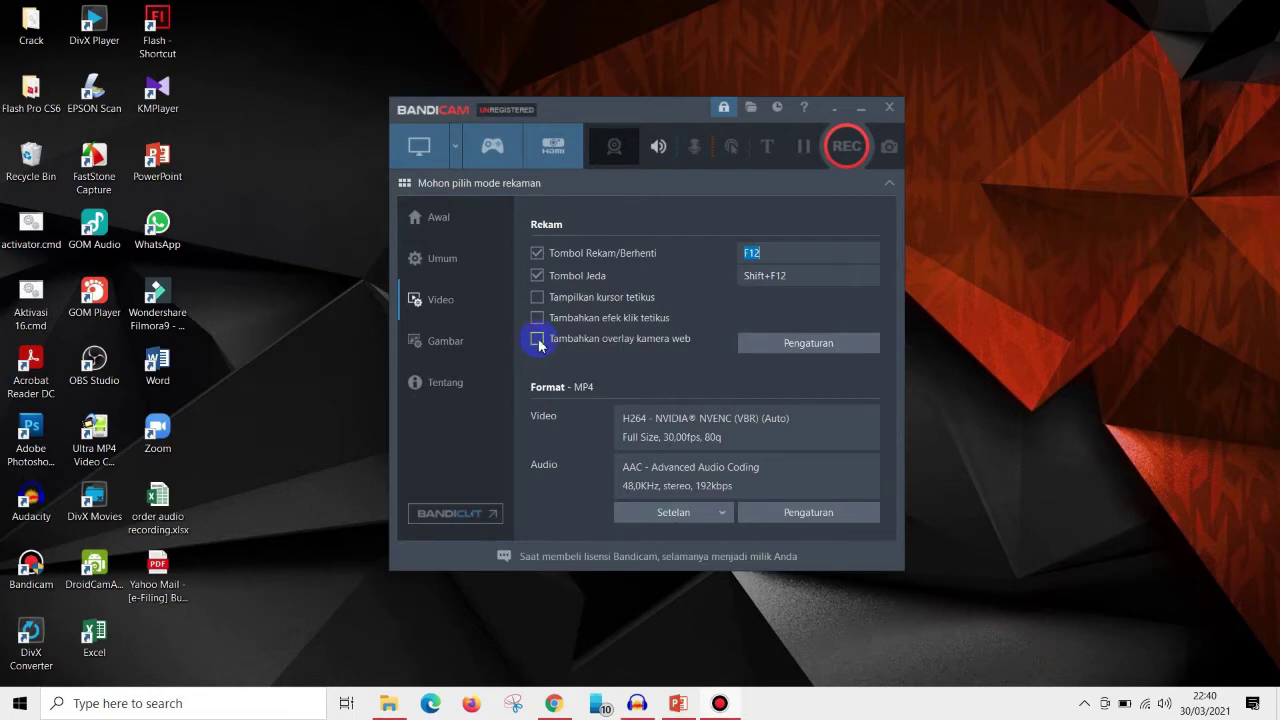
{"action": "left_click", "coordinate": [538, 340]}
Set the recording's speakers to Speakers (Realtek(R) Audio) and its microphone to Microphone Array (Realtek(R) Audio).
{"action": "left_click", "coordinate": [817, 347]}
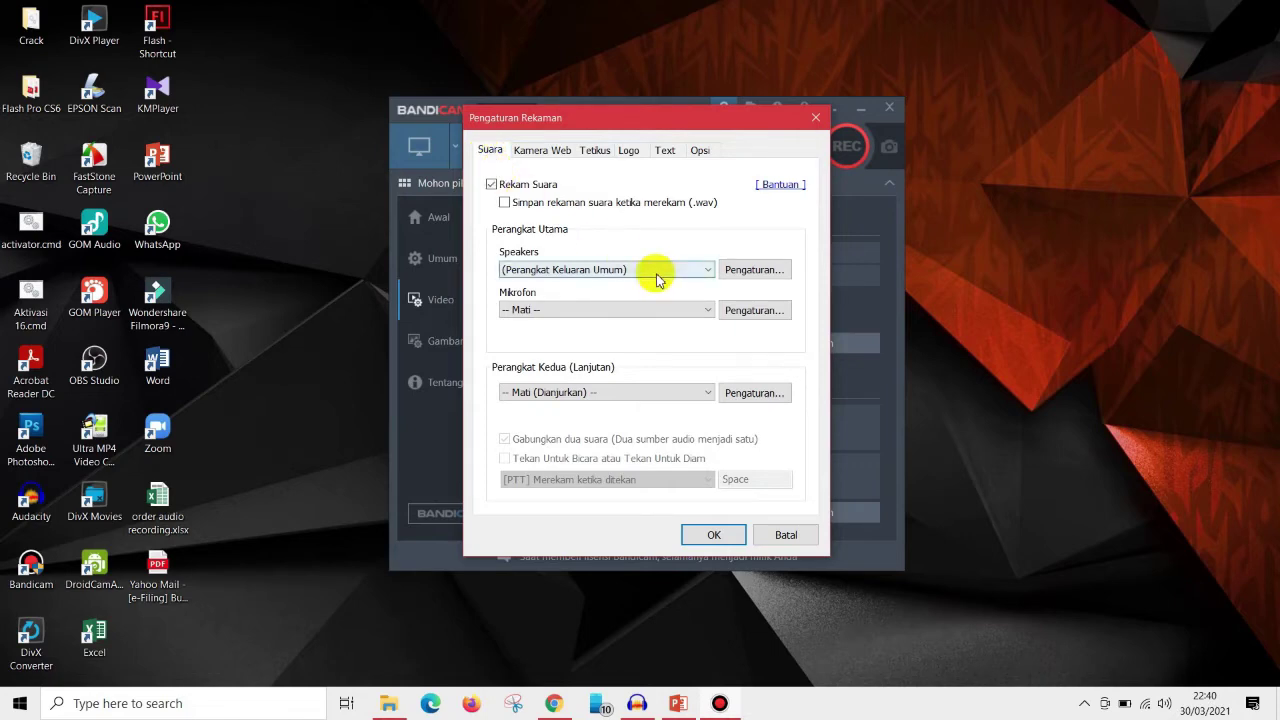
{"action": "left_click", "coordinate": [709, 272]}
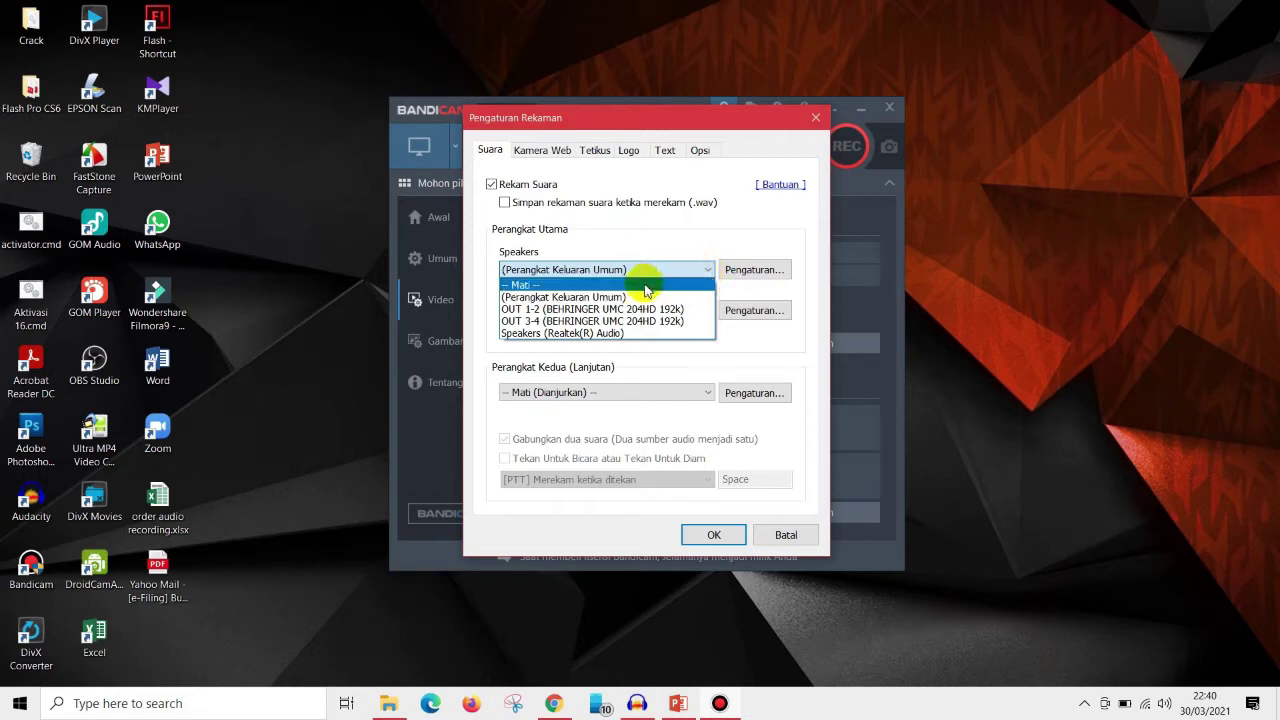
{"action": "left_click", "coordinate": [623, 334]}
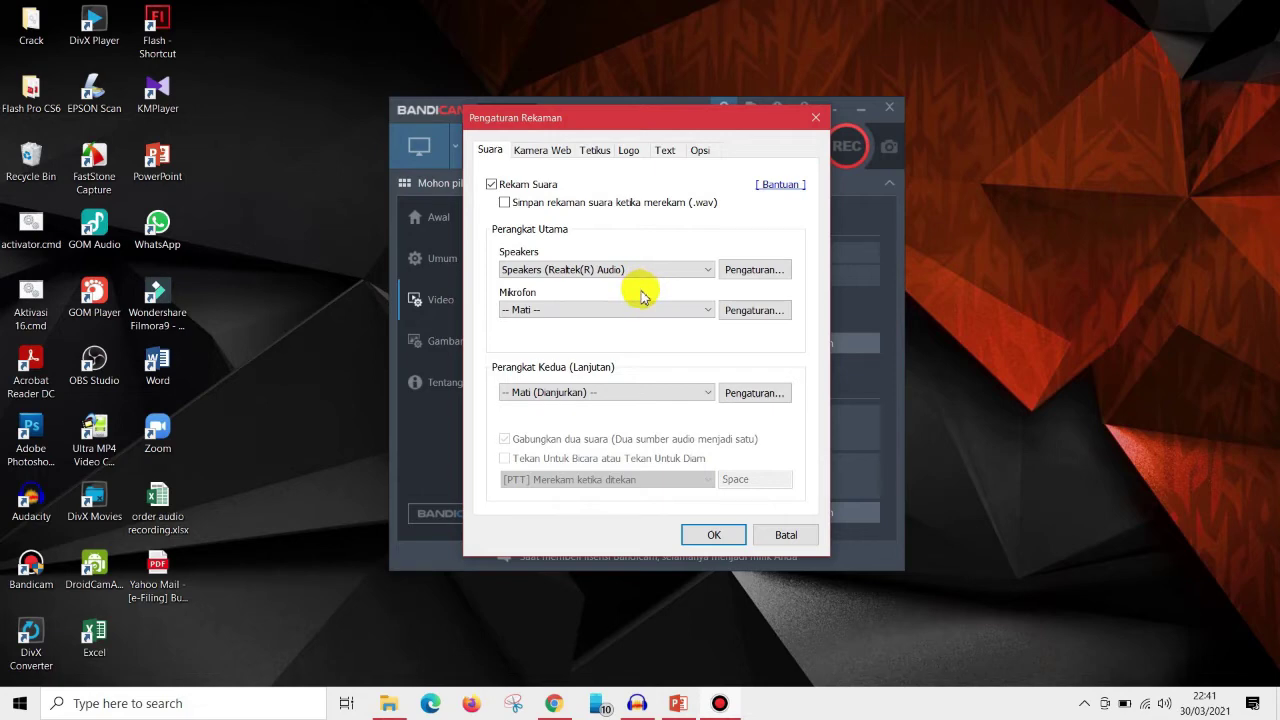
{"action": "left_click", "coordinate": [706, 311]}
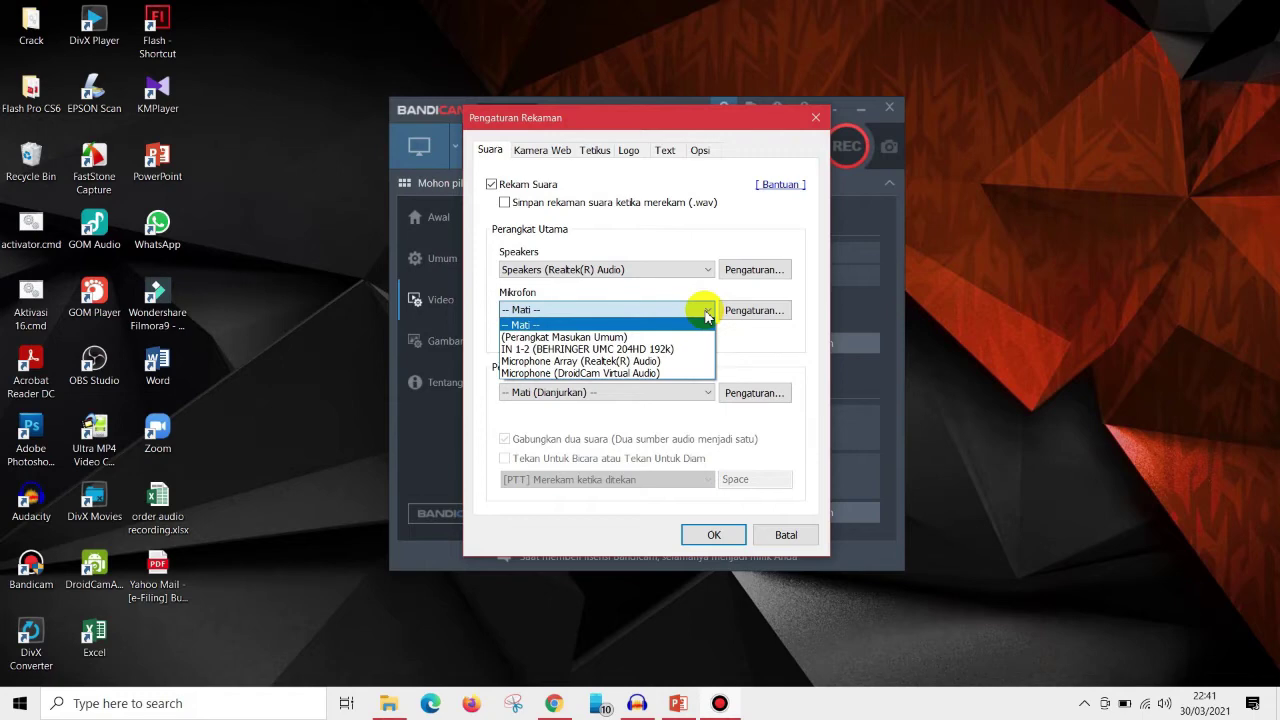
{"action": "left_click", "coordinate": [683, 369]}
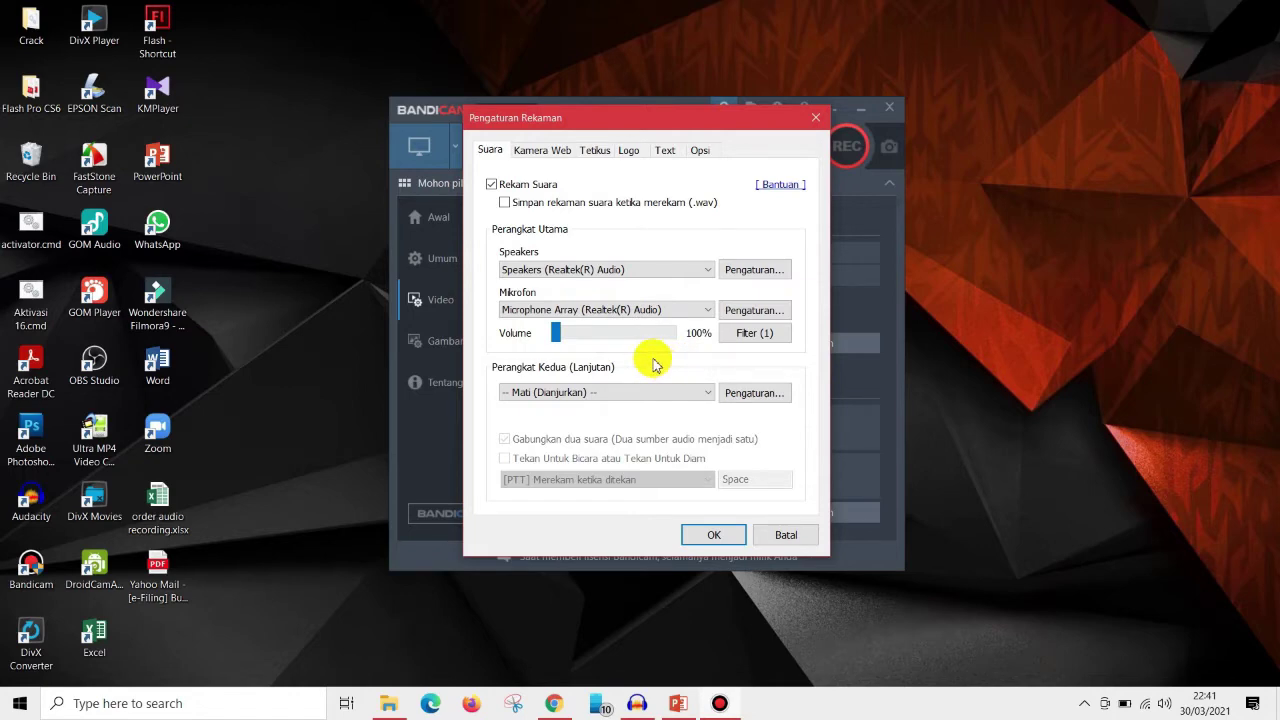
Raise the microphone volume to 100% and enable its Ubah ke Mono filter.
{"action": "left_click_drag", "start_coordinate": [556, 333], "coordinate": [677, 333]}
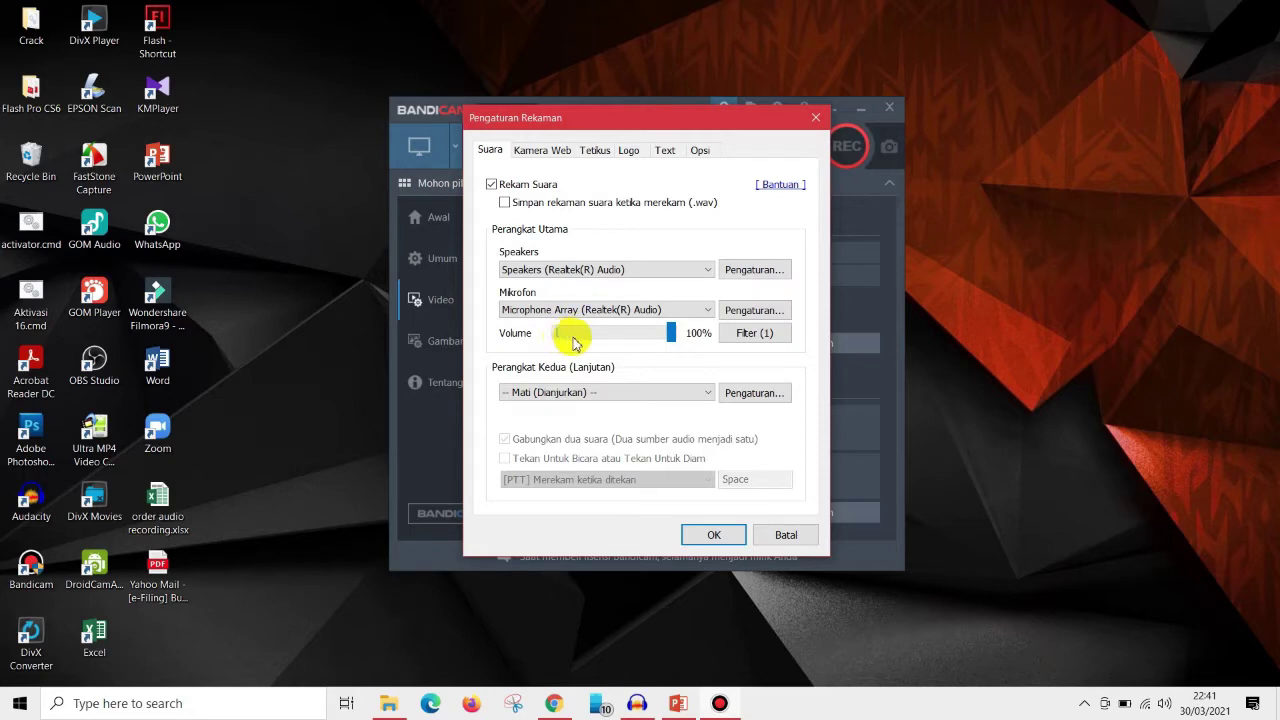
{"action": "left_click", "coordinate": [762, 336]}
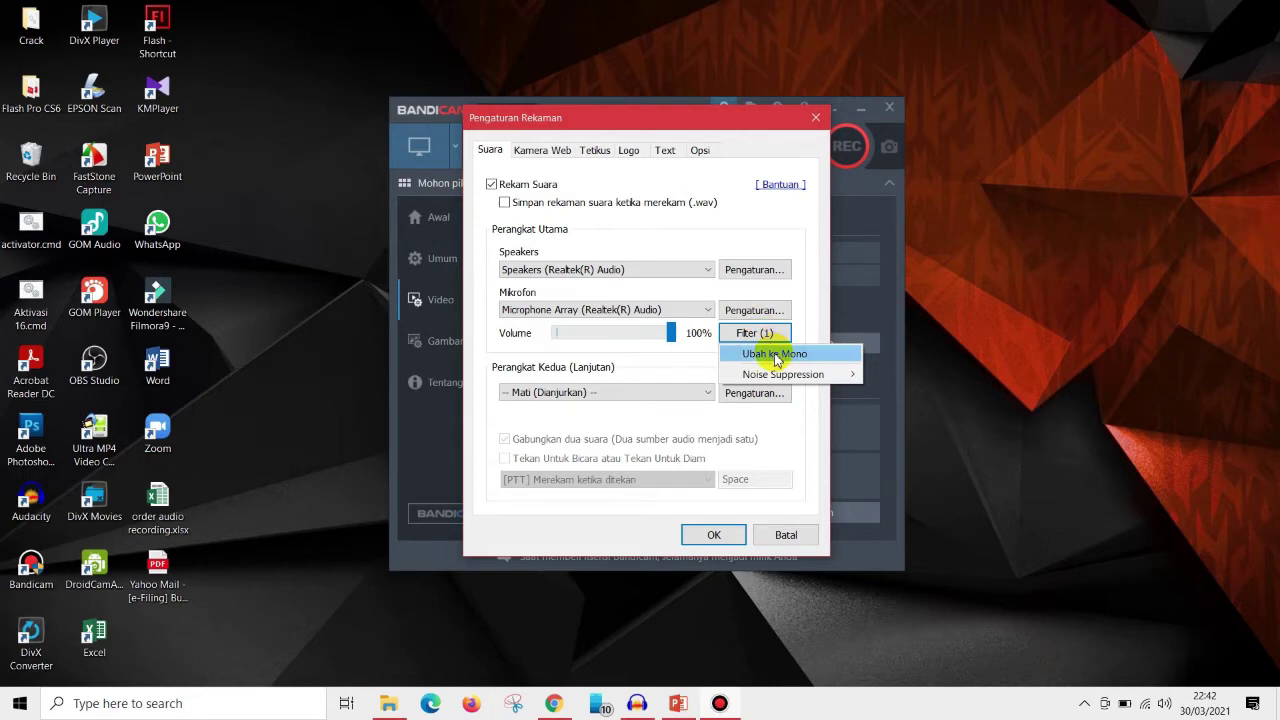
{"action": "left_click", "coordinate": [777, 356]}
{"action": "left_click", "coordinate": [775, 335]}
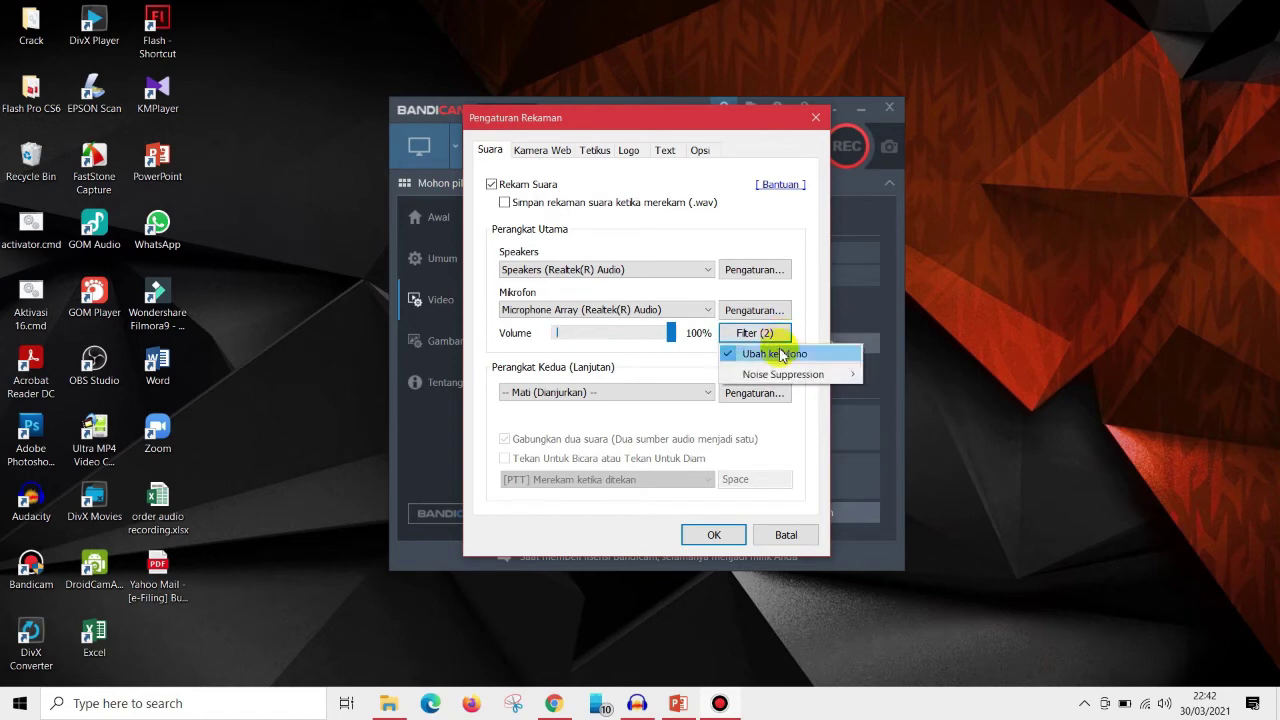
{"action": "mouse_move", "coordinate": [808, 383]}
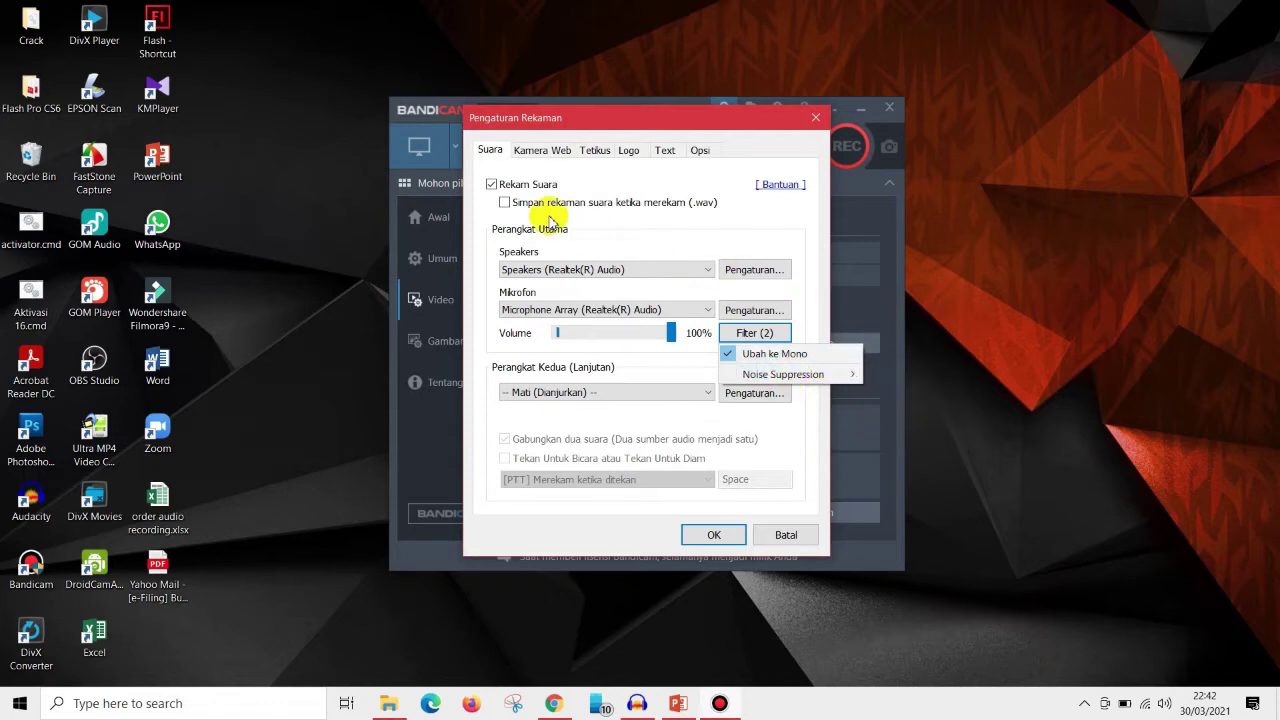
Examine the webcam overlay option and the available camera sources in the recording settings.
{"action": "left_click", "coordinate": [555, 153]}
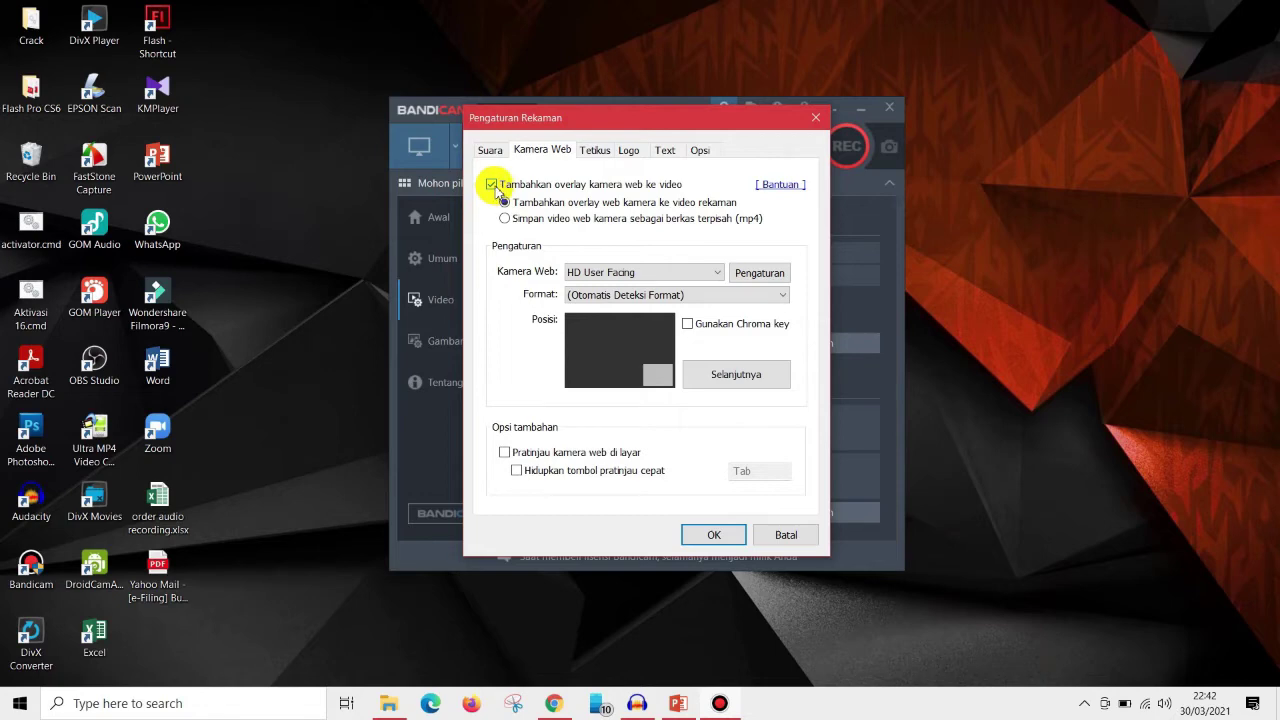
{"action": "left_click", "coordinate": [493, 187]}
{"action": "left_click", "coordinate": [493, 187]}
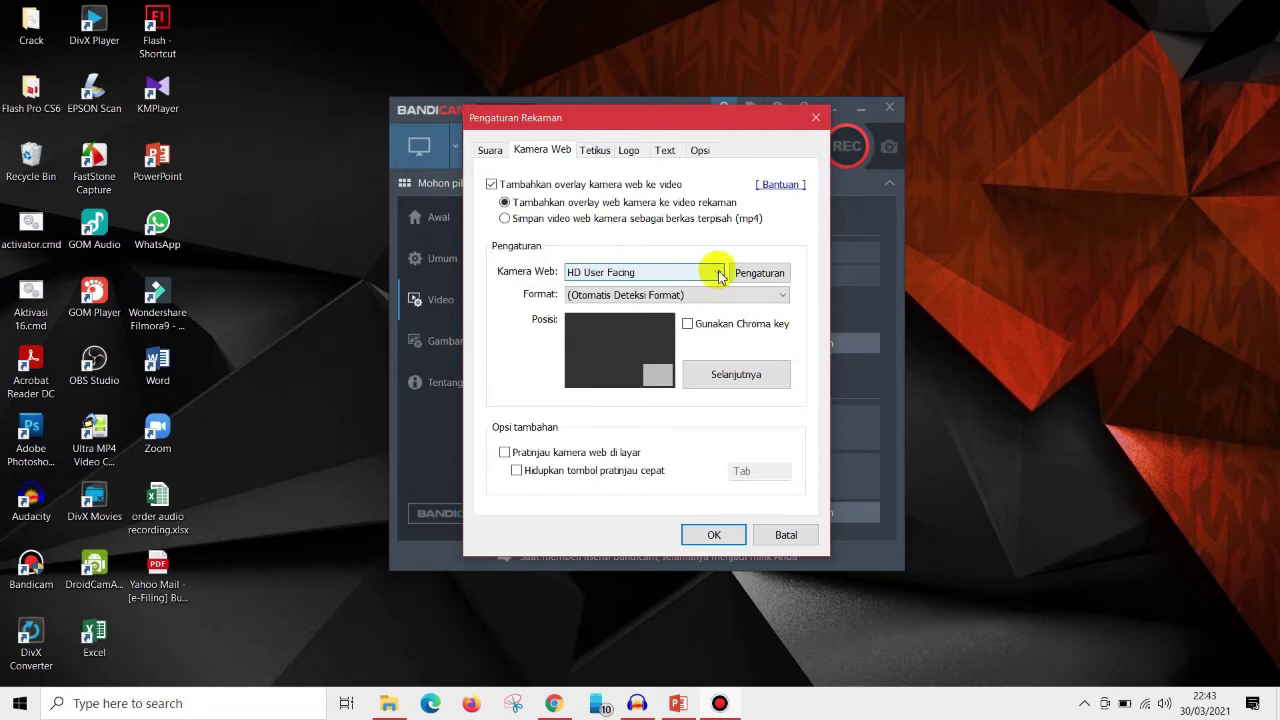
{"action": "left_click", "coordinate": [719, 274]}
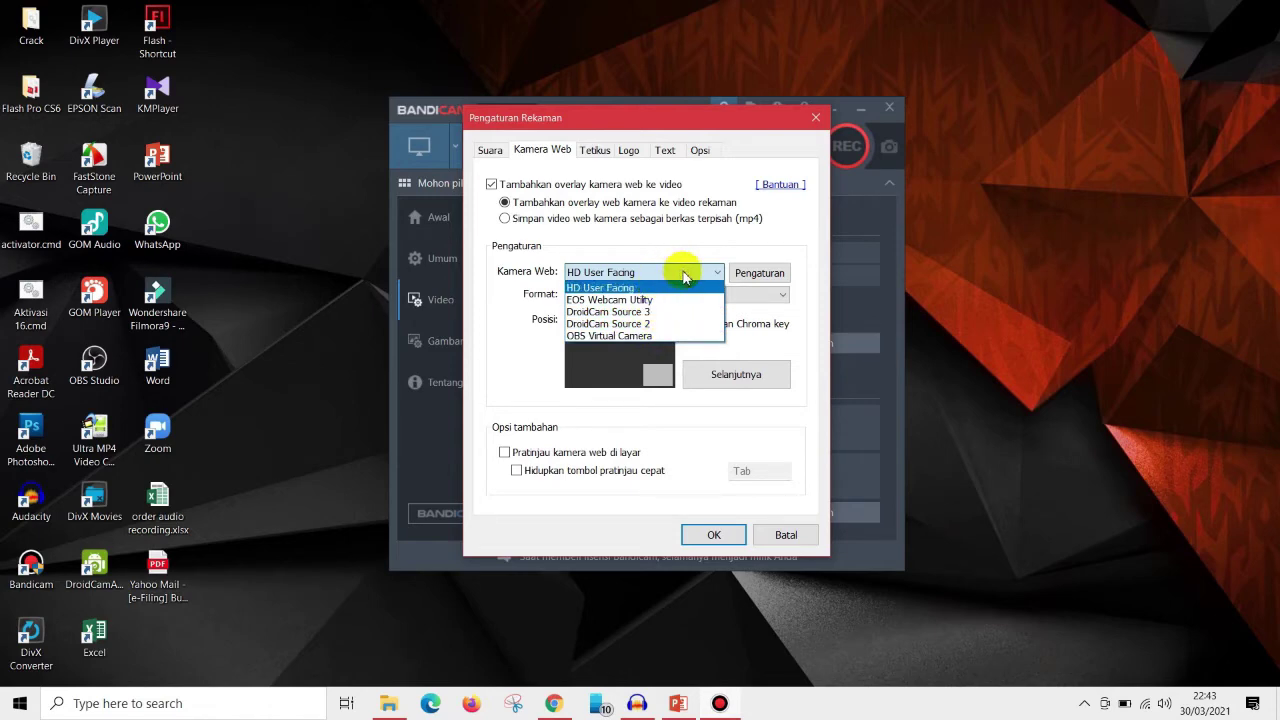
{"action": "left_click", "coordinate": [685, 277]}
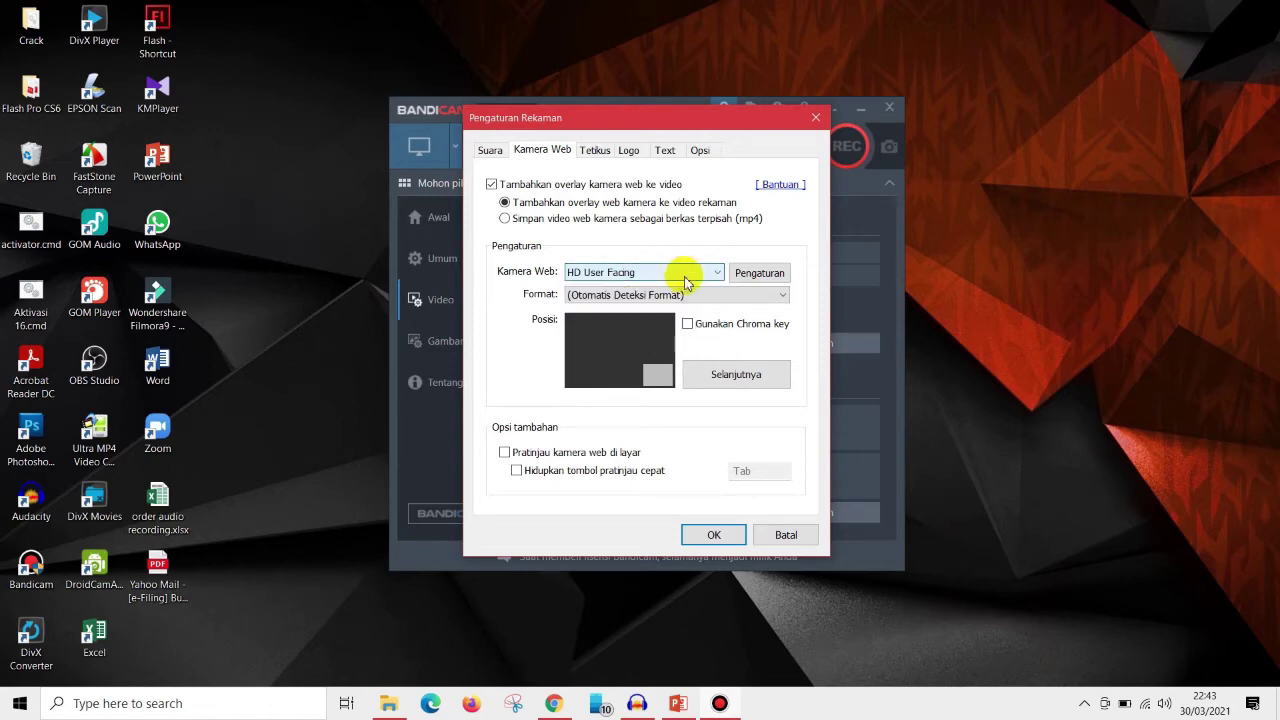
{"action": "left_click", "coordinate": [680, 300]}
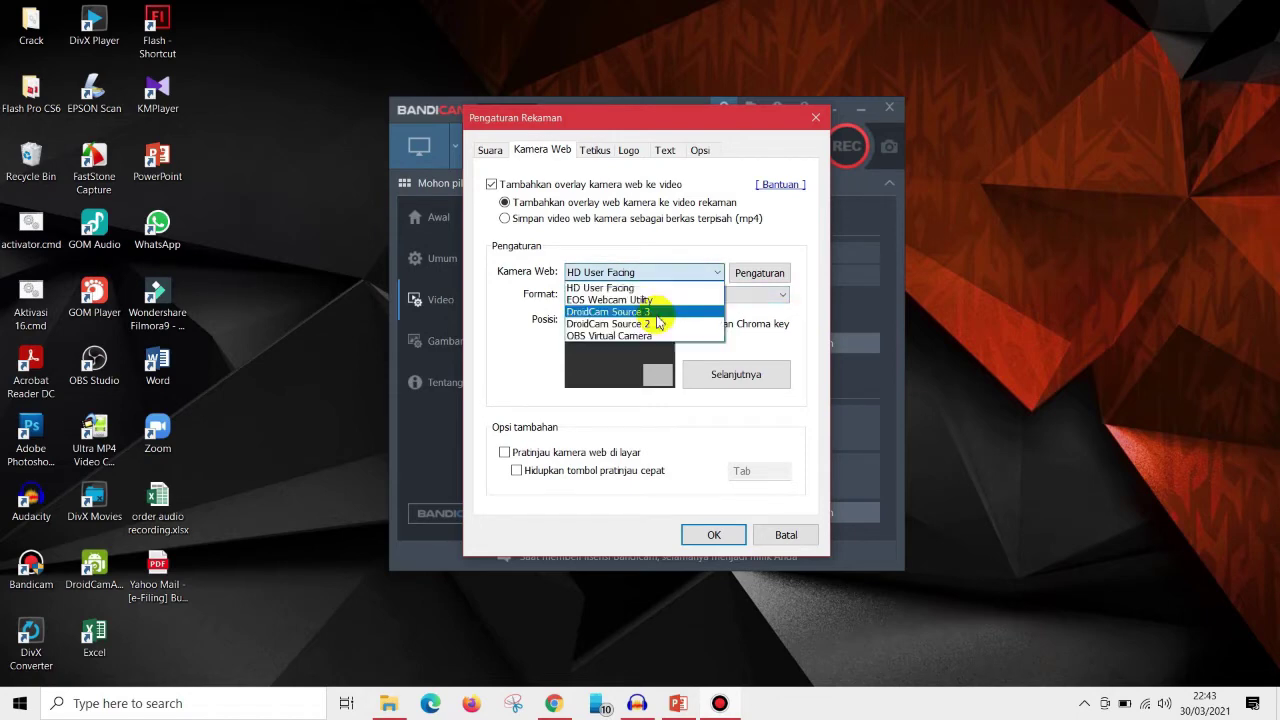
{"action": "key", "text": "Escape"}
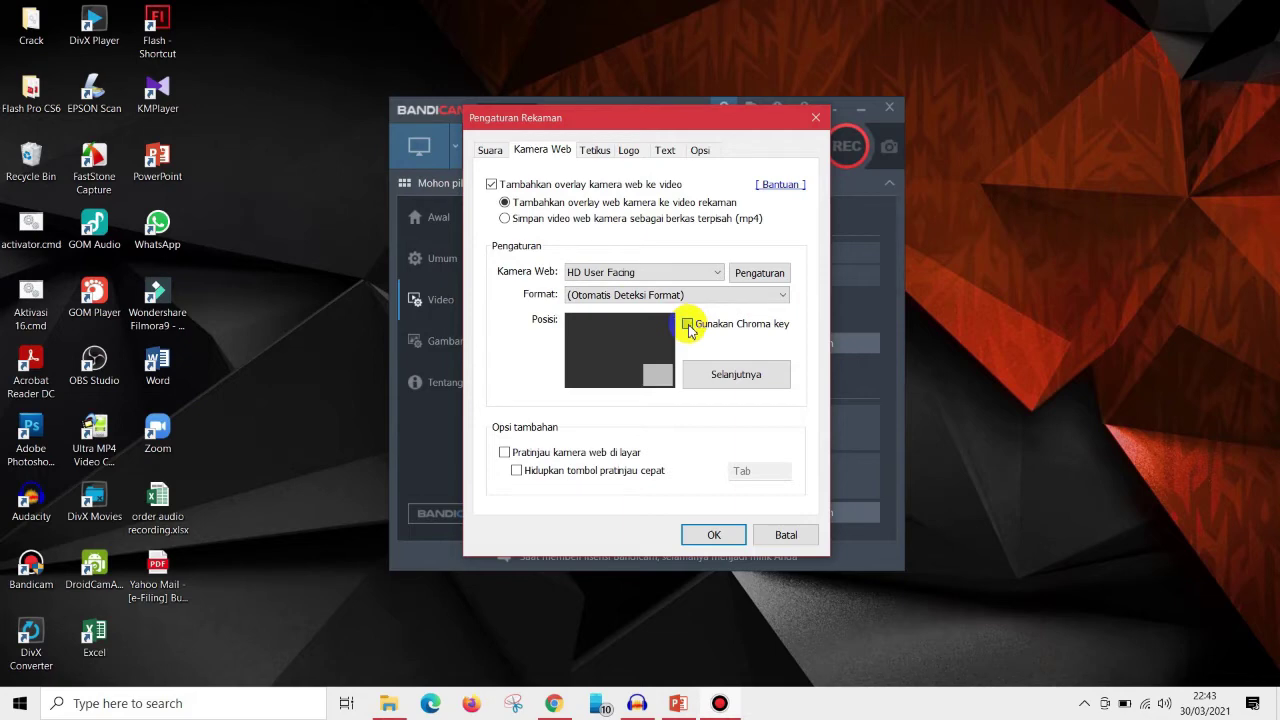
Enable chroma key for the webcam overlay, with green (0, 128, 0) as the key color and 18% similarity.
{"action": "left_click", "coordinate": [688, 325]}
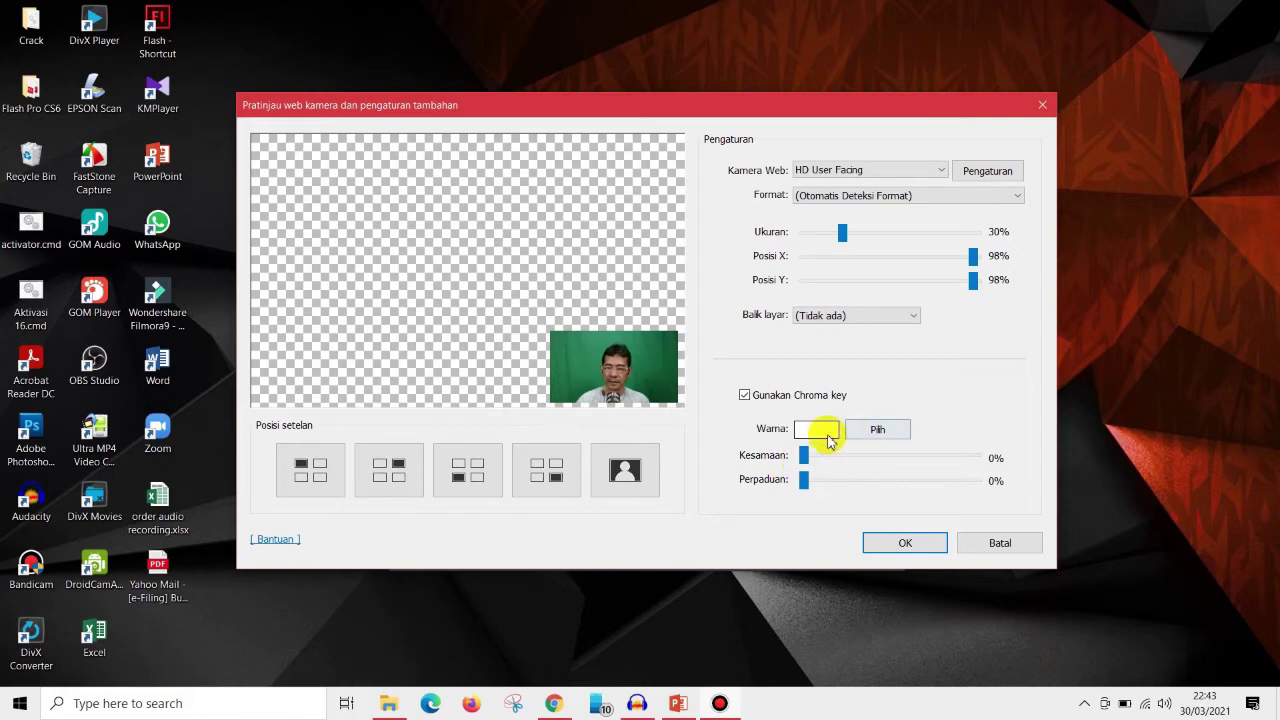
{"action": "left_click", "coordinate": [878, 430]}
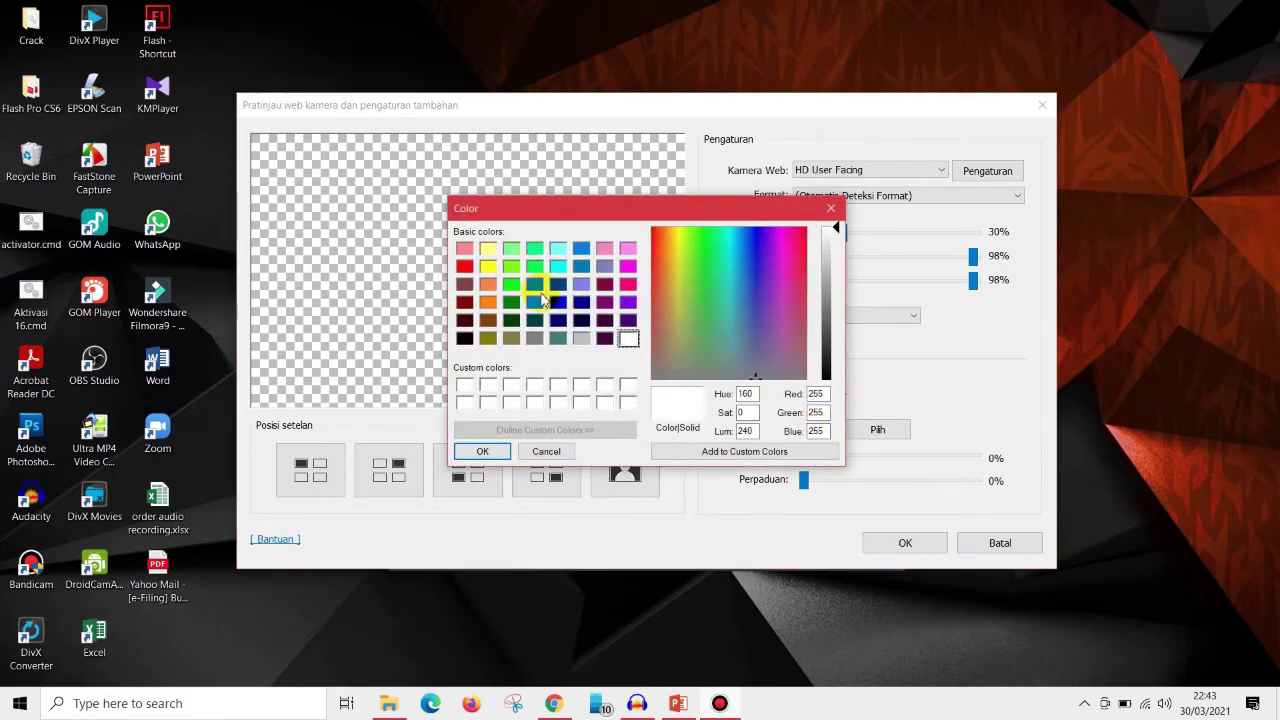
{"action": "left_click", "coordinate": [537, 287]}
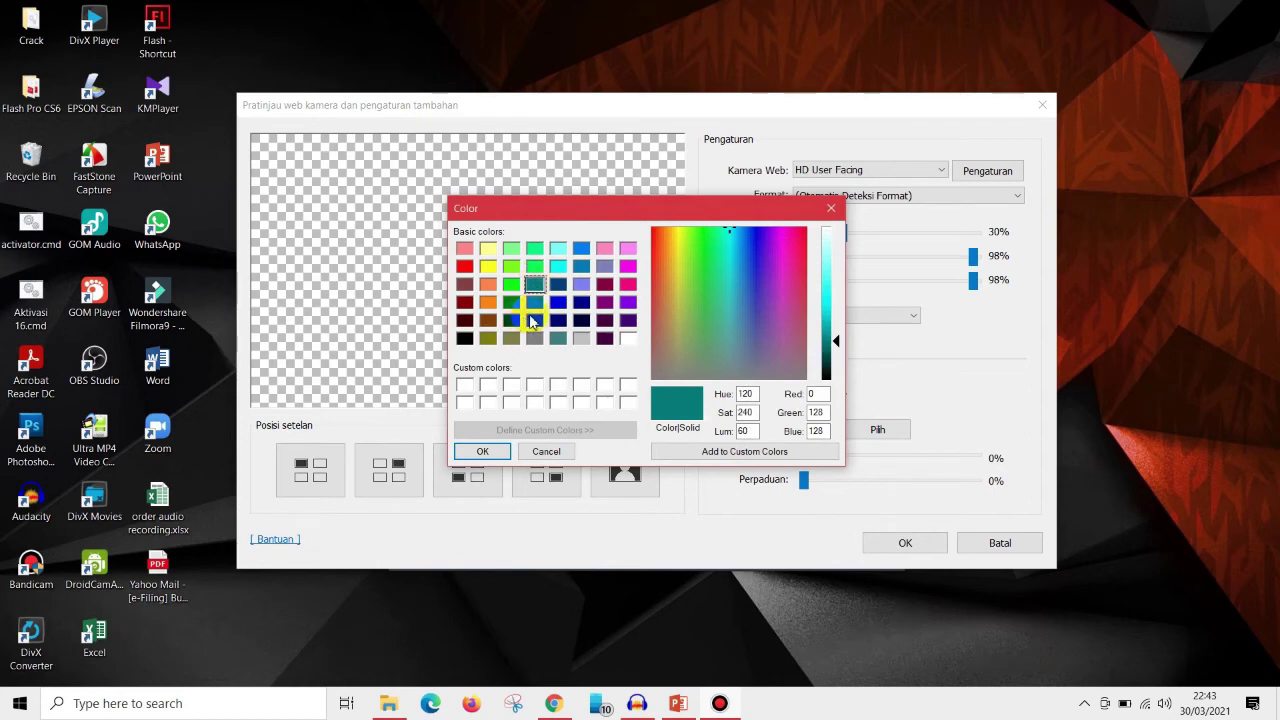
{"action": "left_click", "coordinate": [511, 304]}
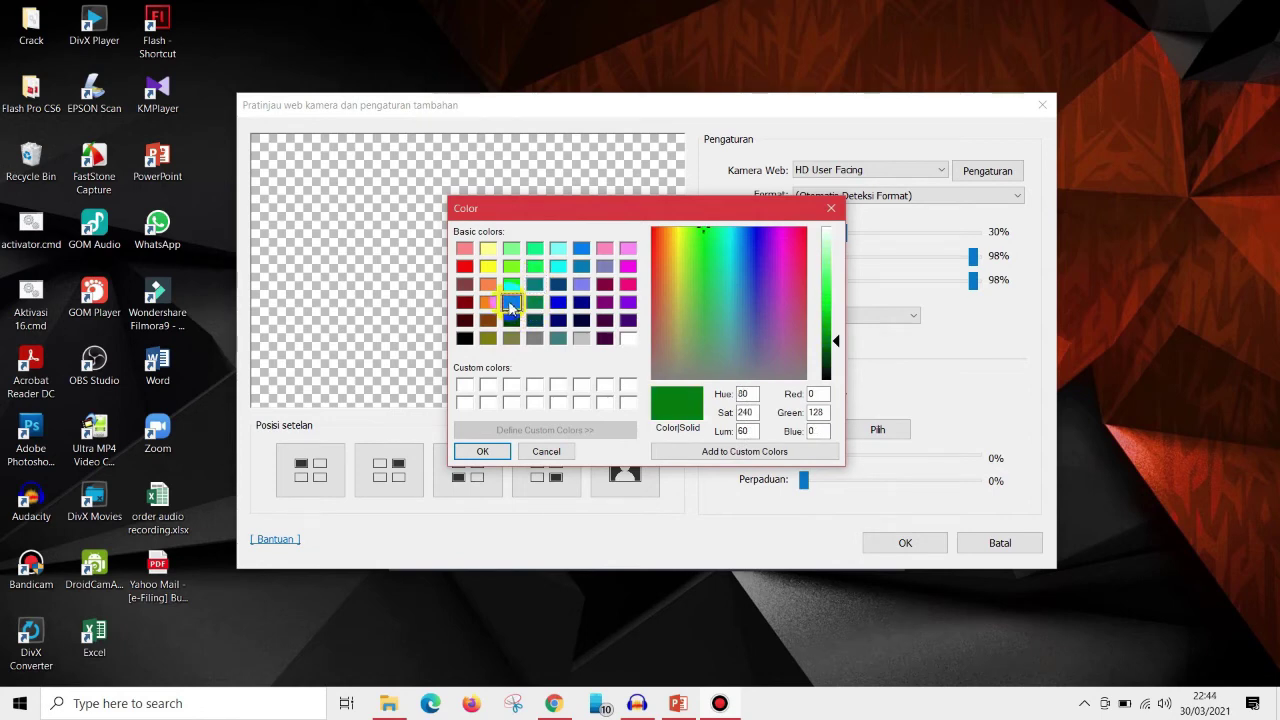
{"action": "left_click", "coordinate": [488, 453]}
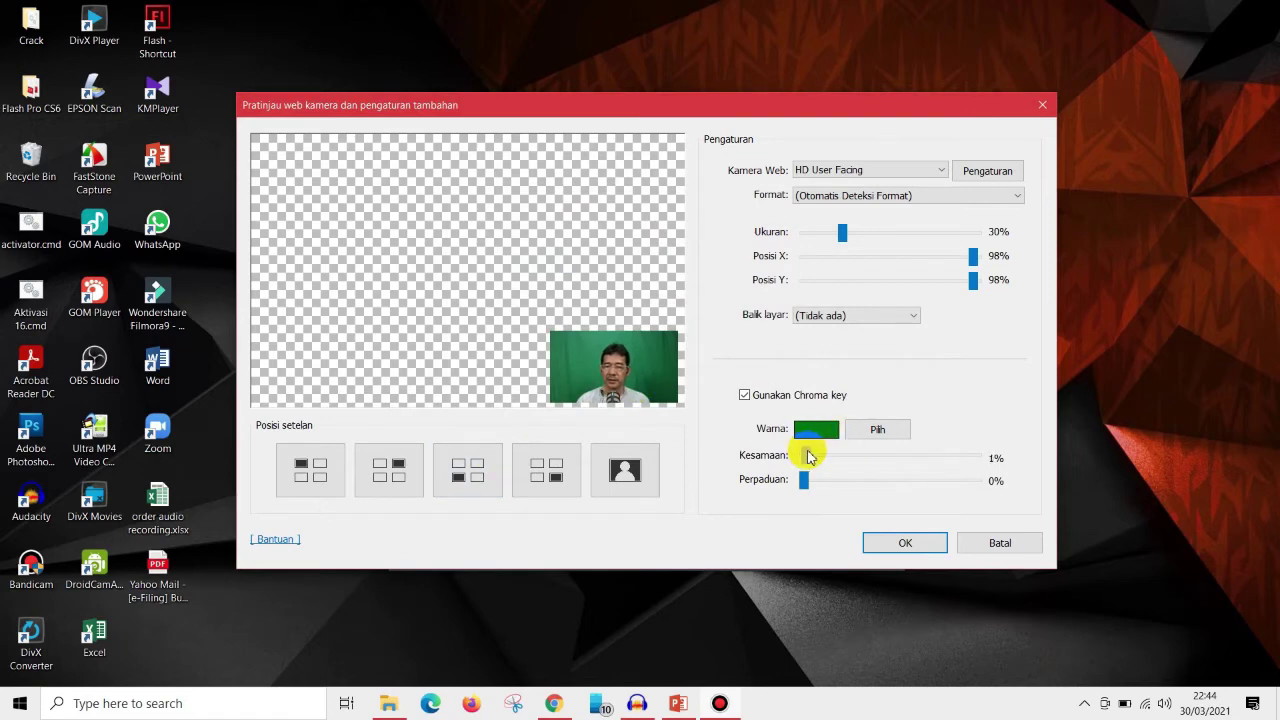
{"action": "left_click_drag", "start_coordinate": [817, 455], "coordinate": [835, 456]}
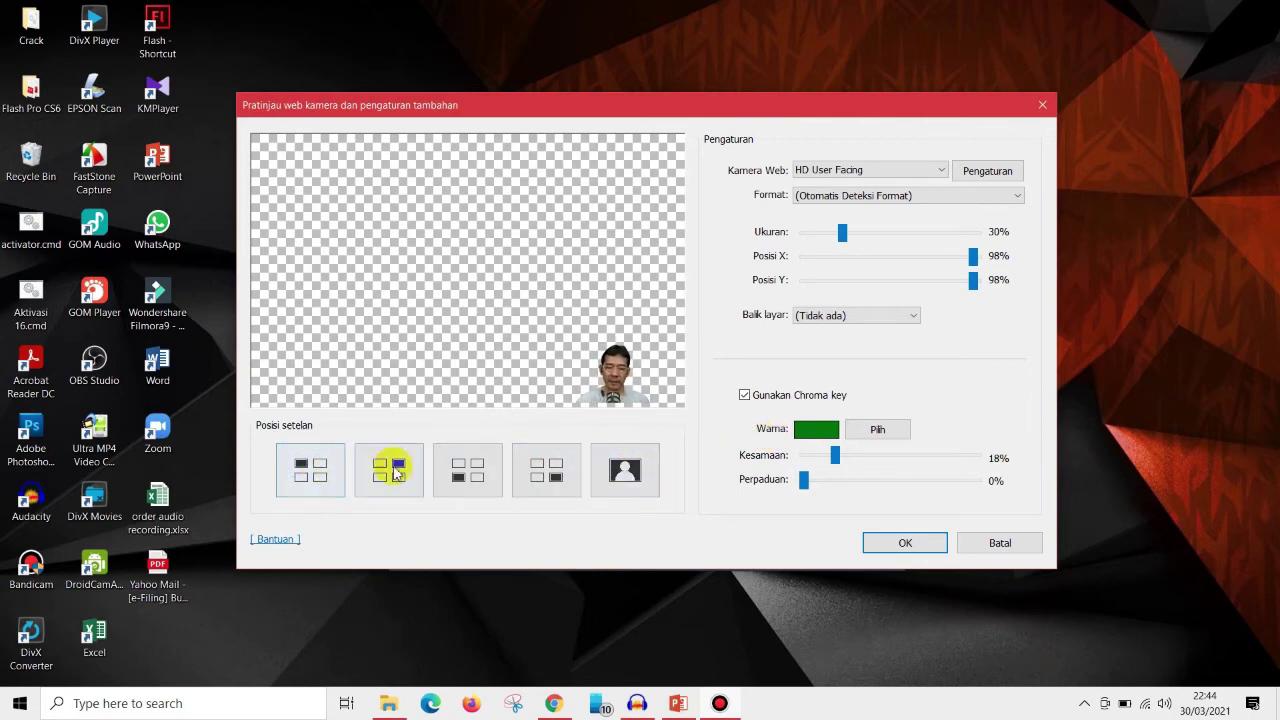
Try the corner position presets and place the webcam overlay in the lower-left corner of the video frame.
{"action": "left_click", "coordinate": [319, 476]}
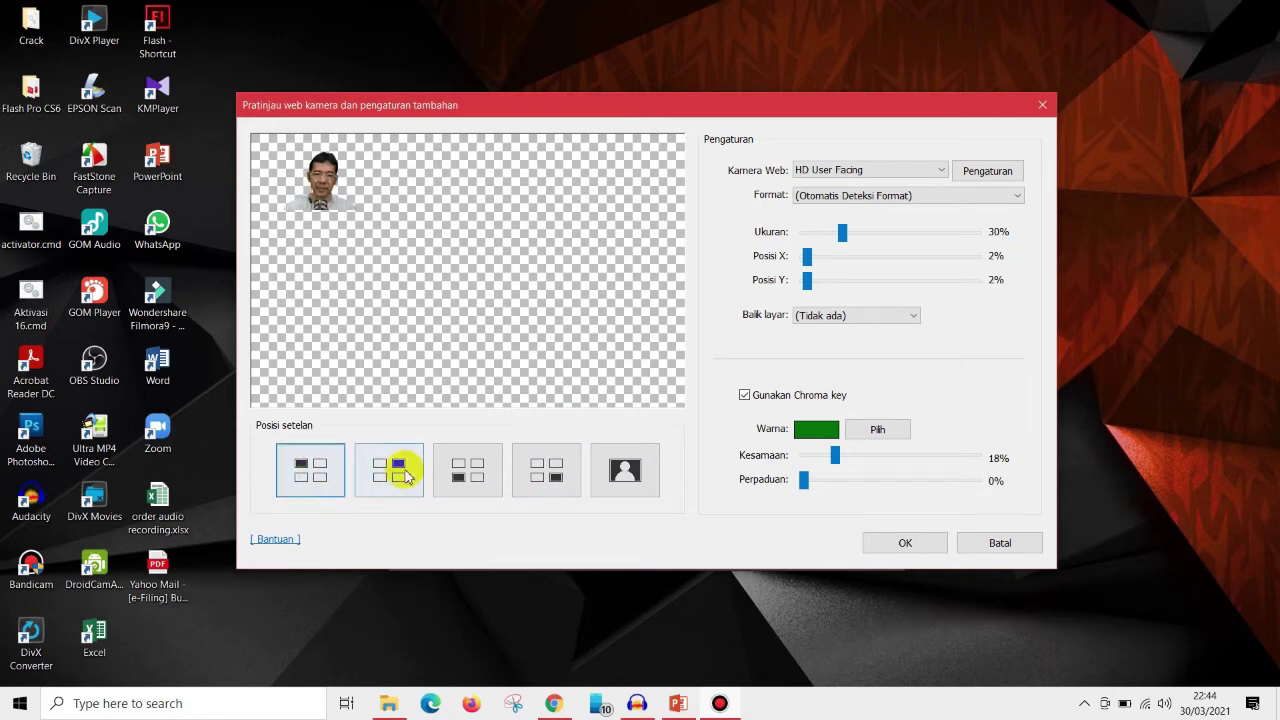
{"action": "left_click", "coordinate": [394, 478]}
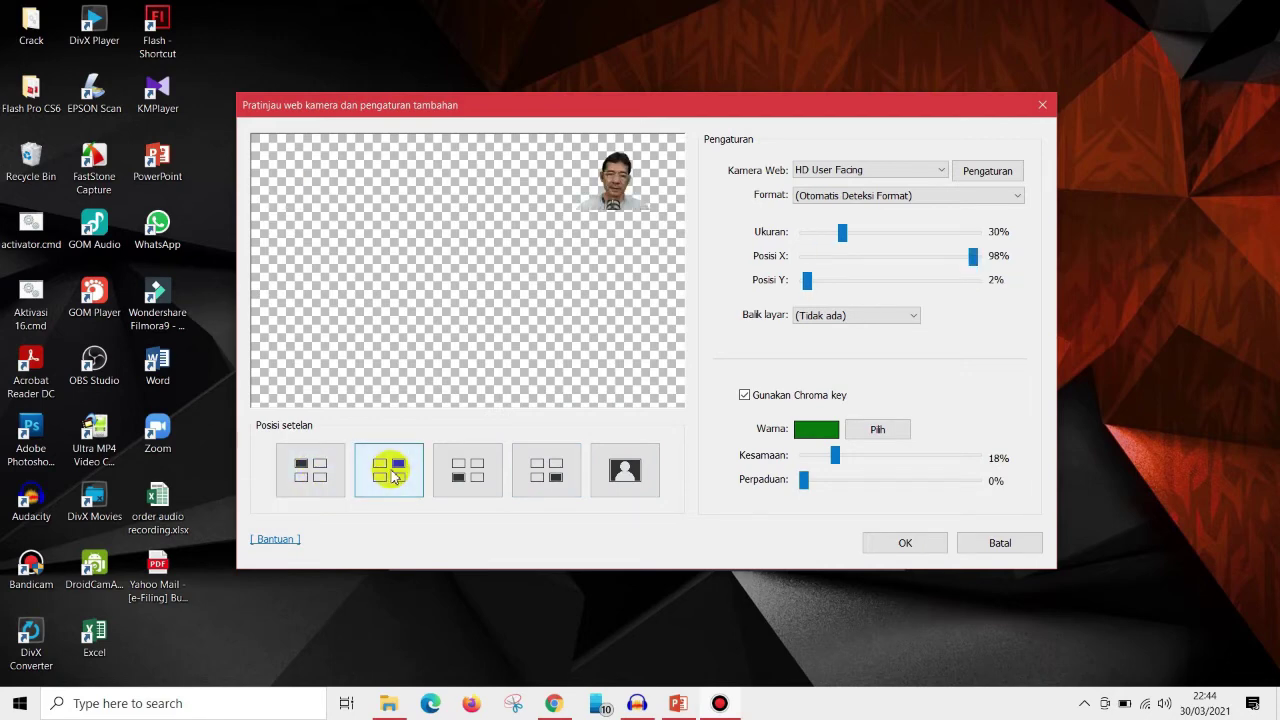
{"action": "left_click", "coordinate": [470, 480]}
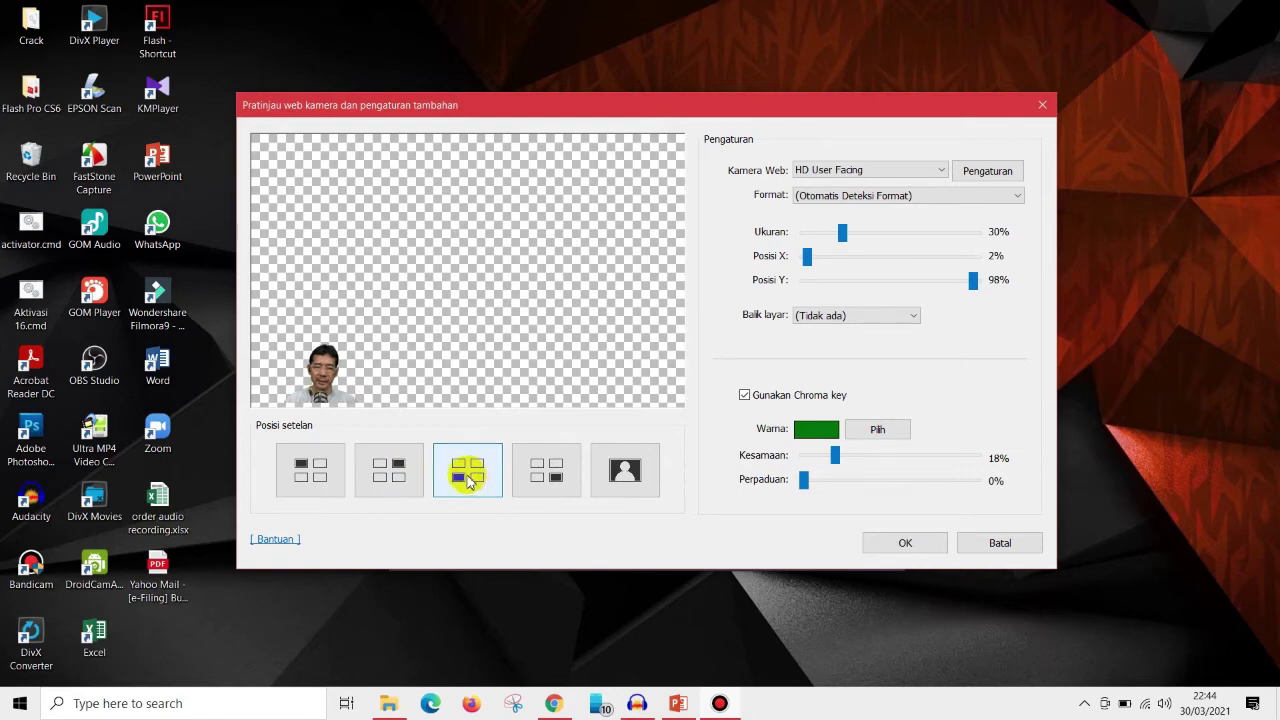
{"action": "left_click", "coordinate": [550, 479]}
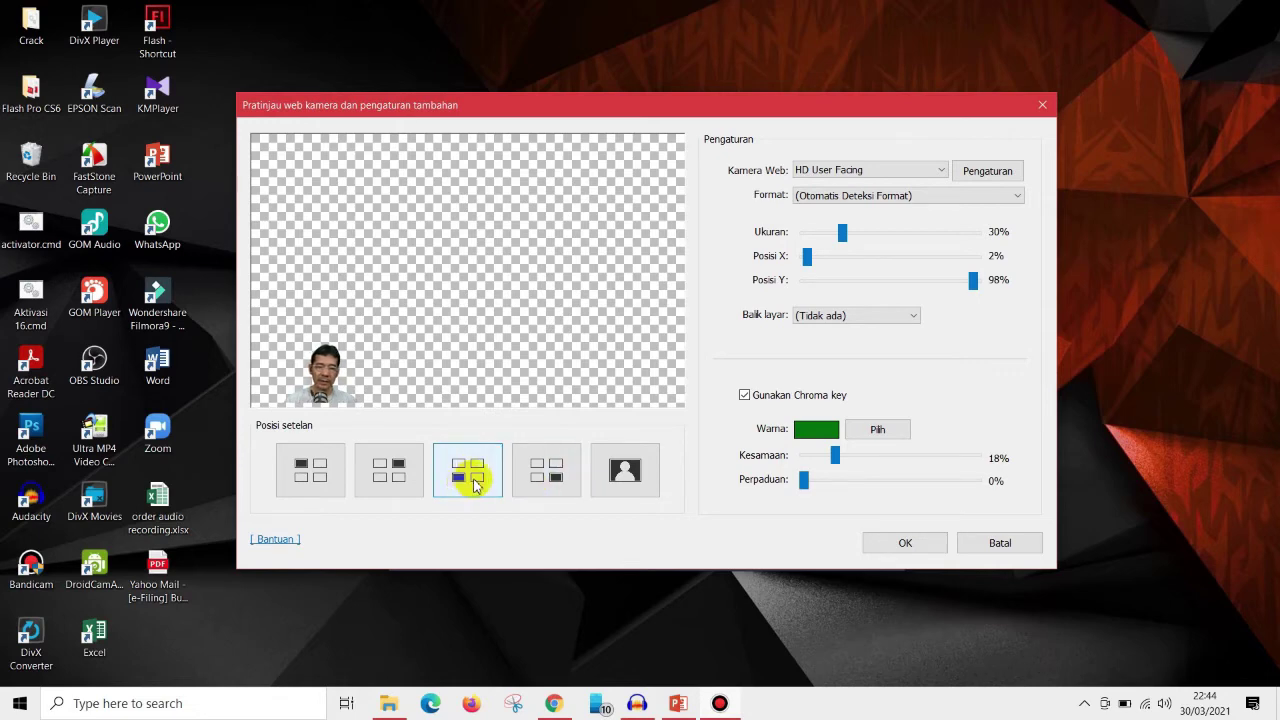
{"action": "left_click", "coordinate": [474, 485]}
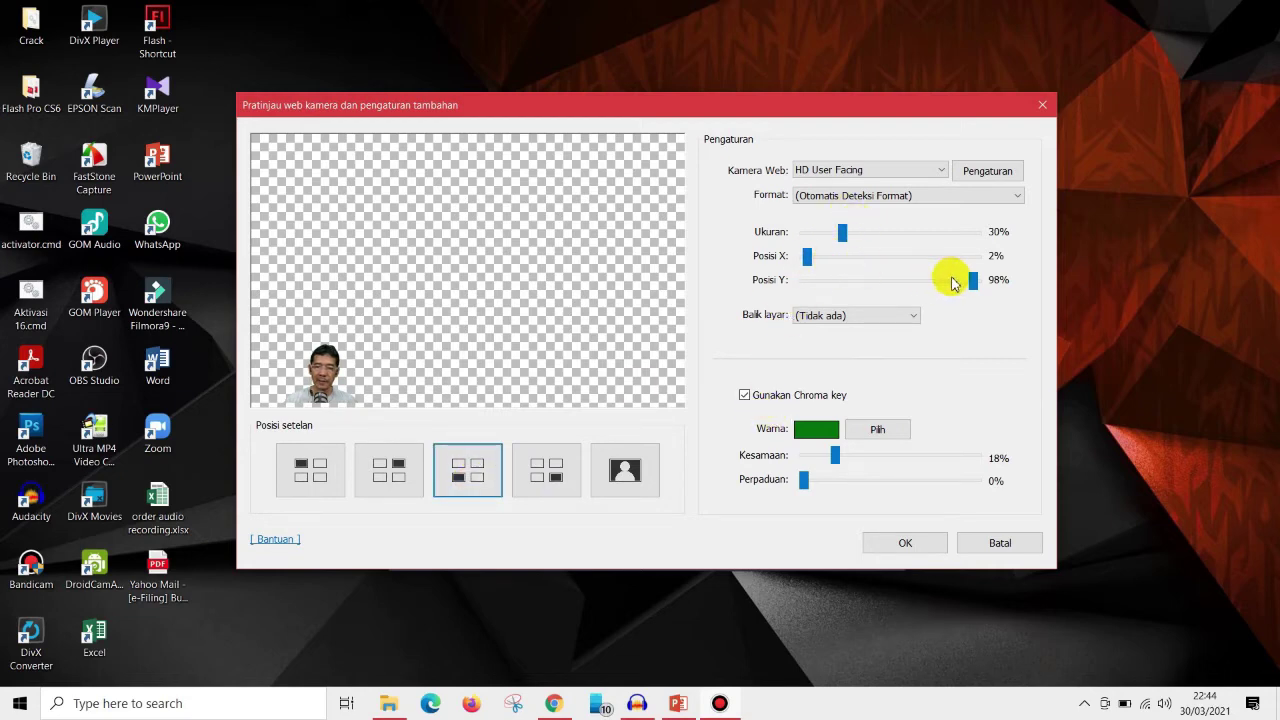
Shift the webcam overlay to X position 0% and Y position 100%, and apply the overlay settings.
{"action": "left_click_drag", "start_coordinate": [971, 280], "coordinate": [995, 282]}
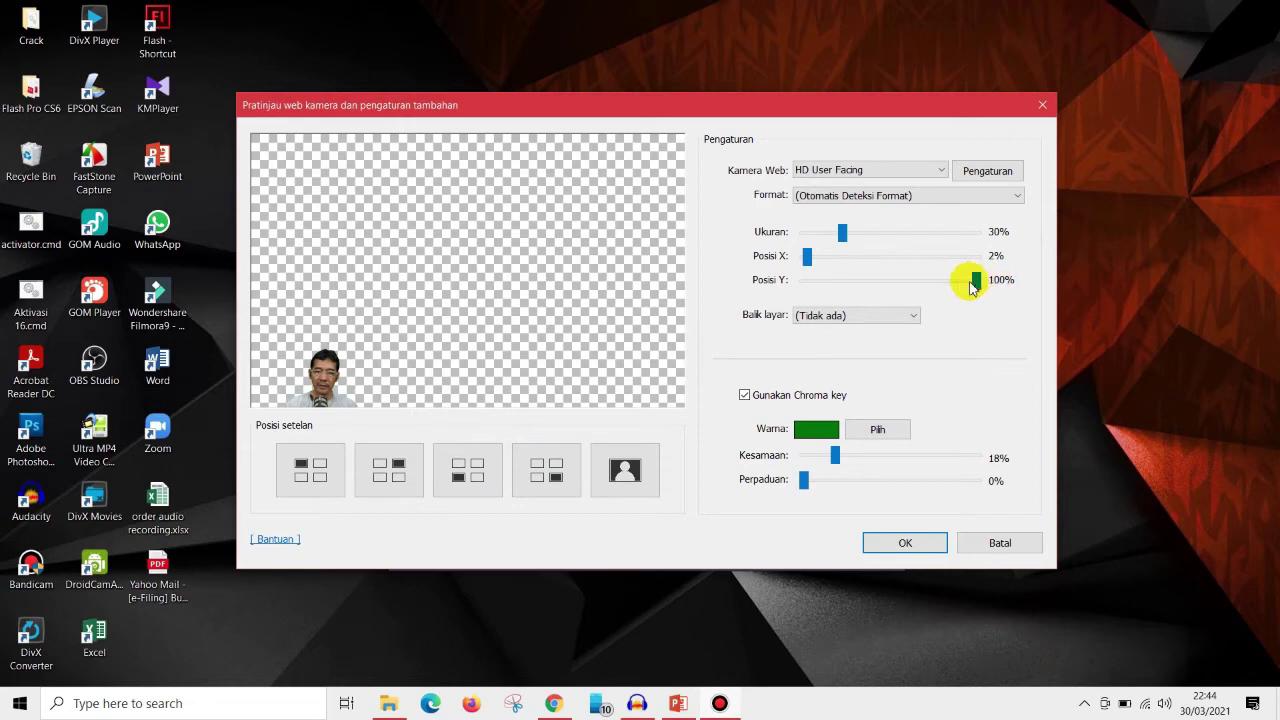
{"action": "left_click_drag", "start_coordinate": [808, 255], "coordinate": [785, 262]}
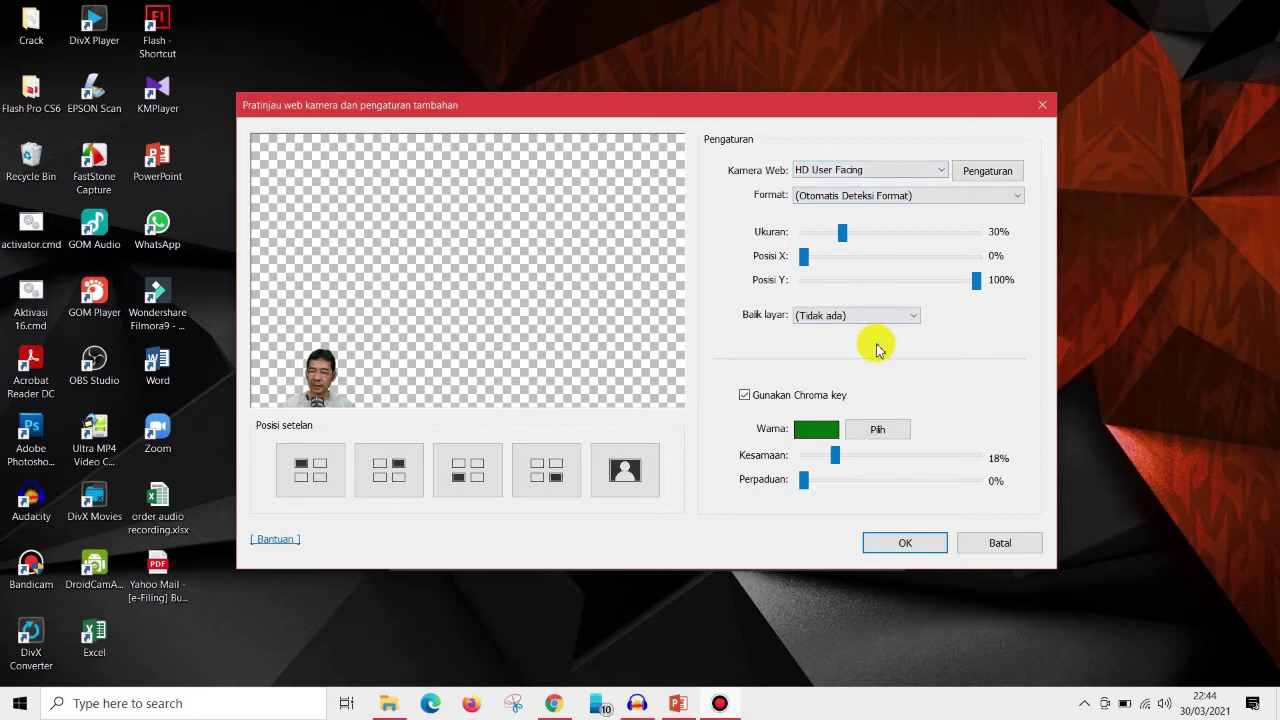
{"action": "left_click", "coordinate": [926, 549]}
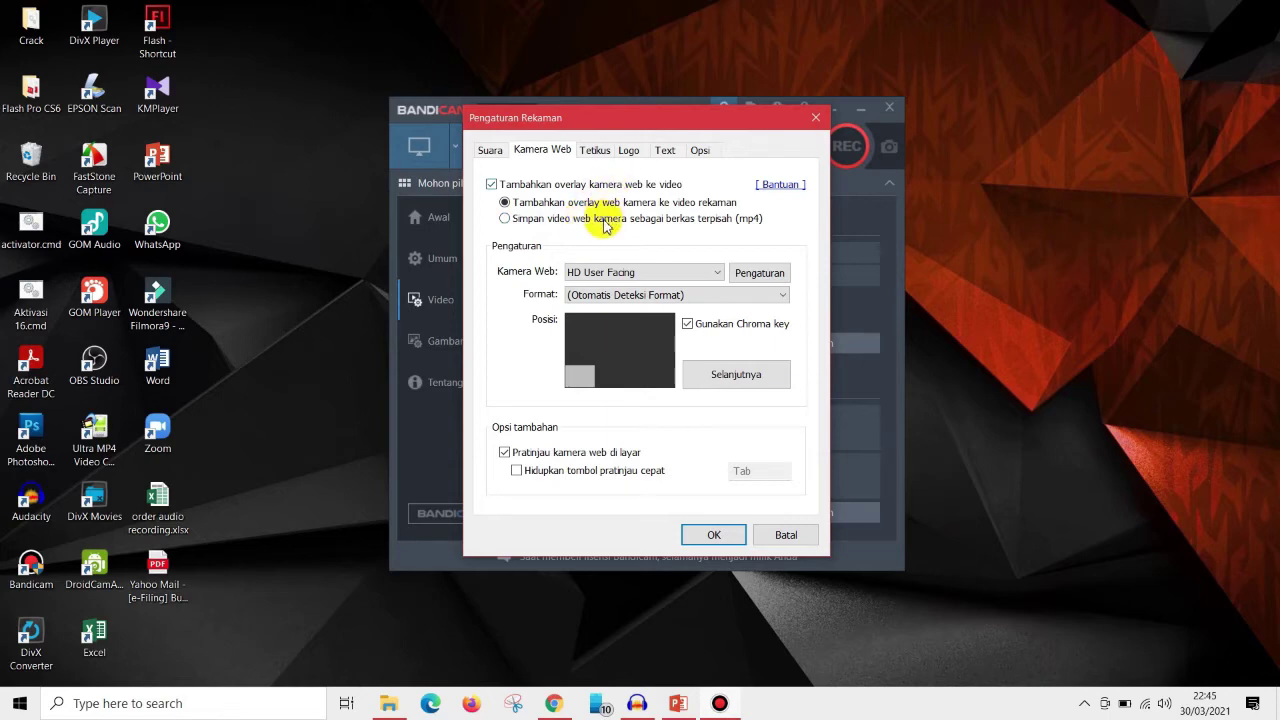
Enable the logo overlay on the video and browse for a logo image, keeping the existing sample image.
{"action": "left_click", "coordinate": [596, 151]}
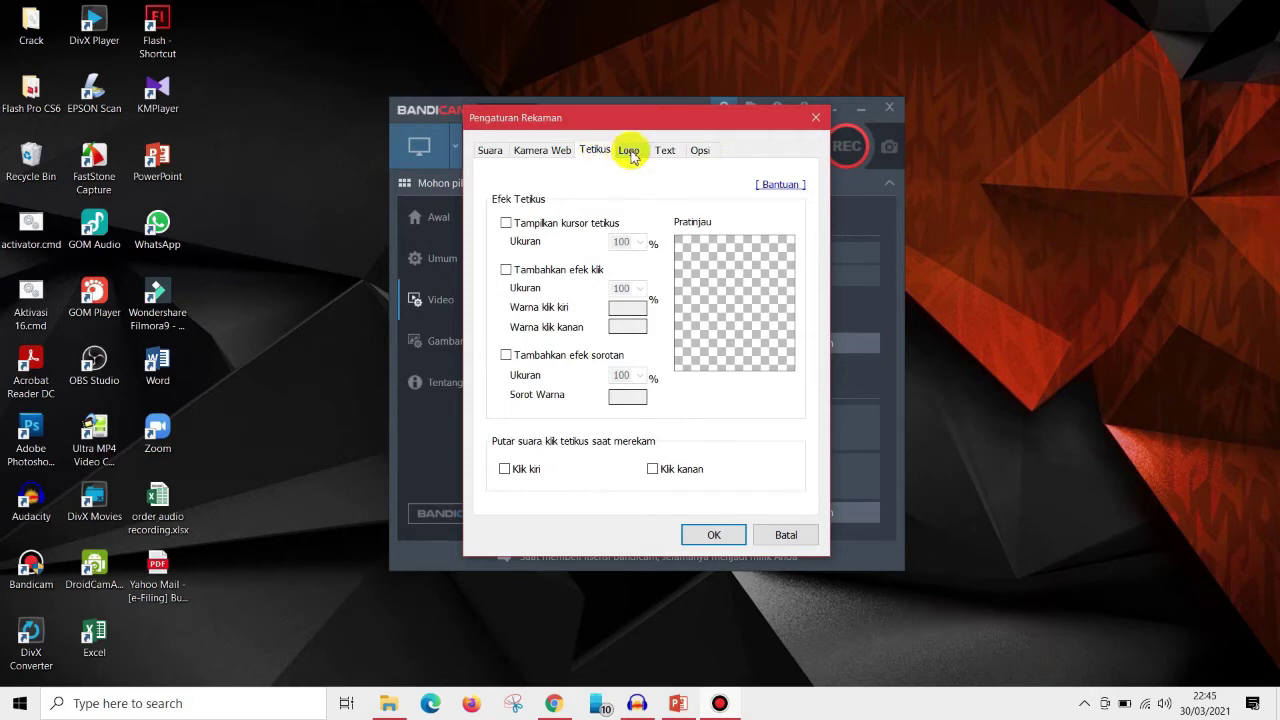
{"action": "left_click", "coordinate": [630, 155]}
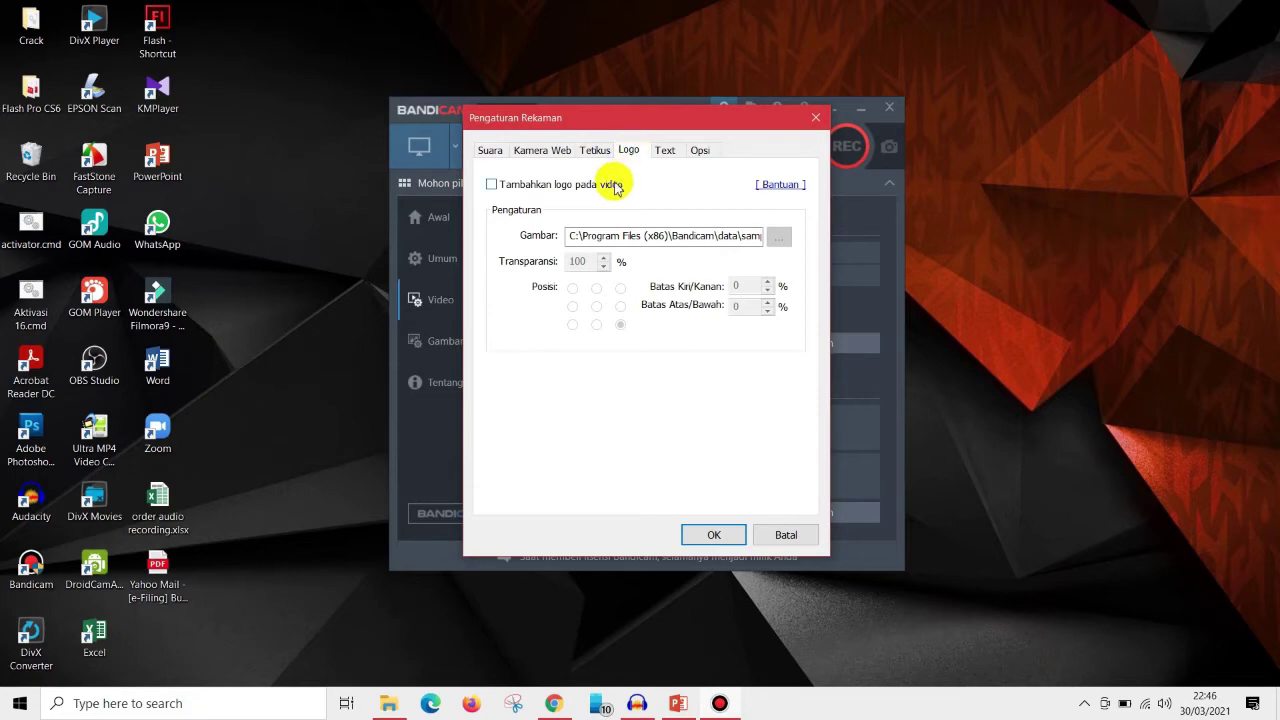
{"action": "left_click", "coordinate": [491, 186]}
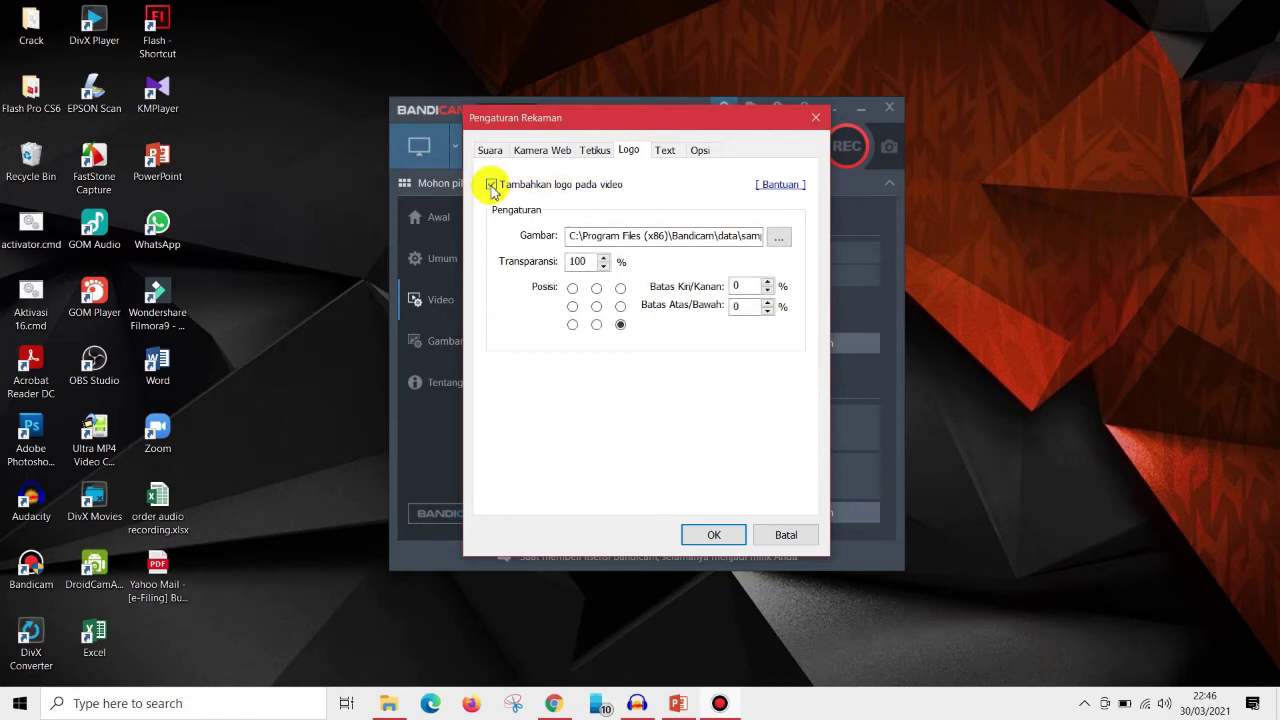
{"action": "left_click", "coordinate": [776, 241]}
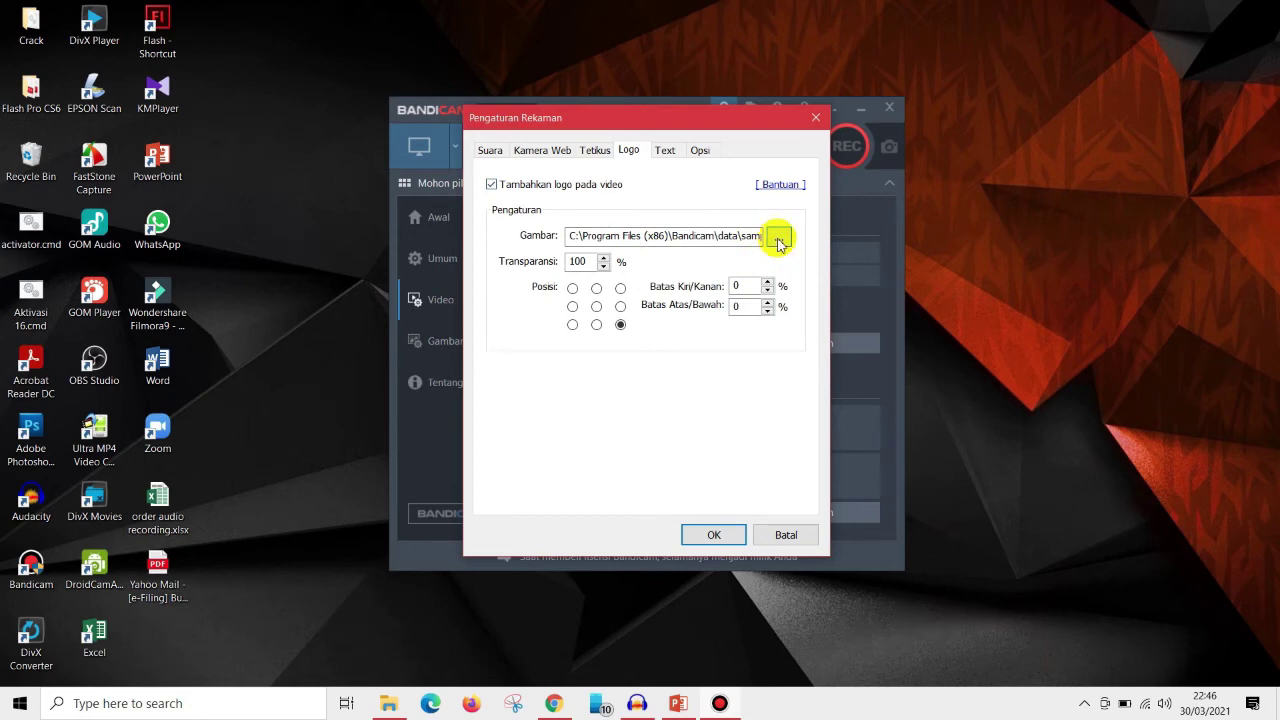
{"action": "left_click", "coordinate": [779, 243]}
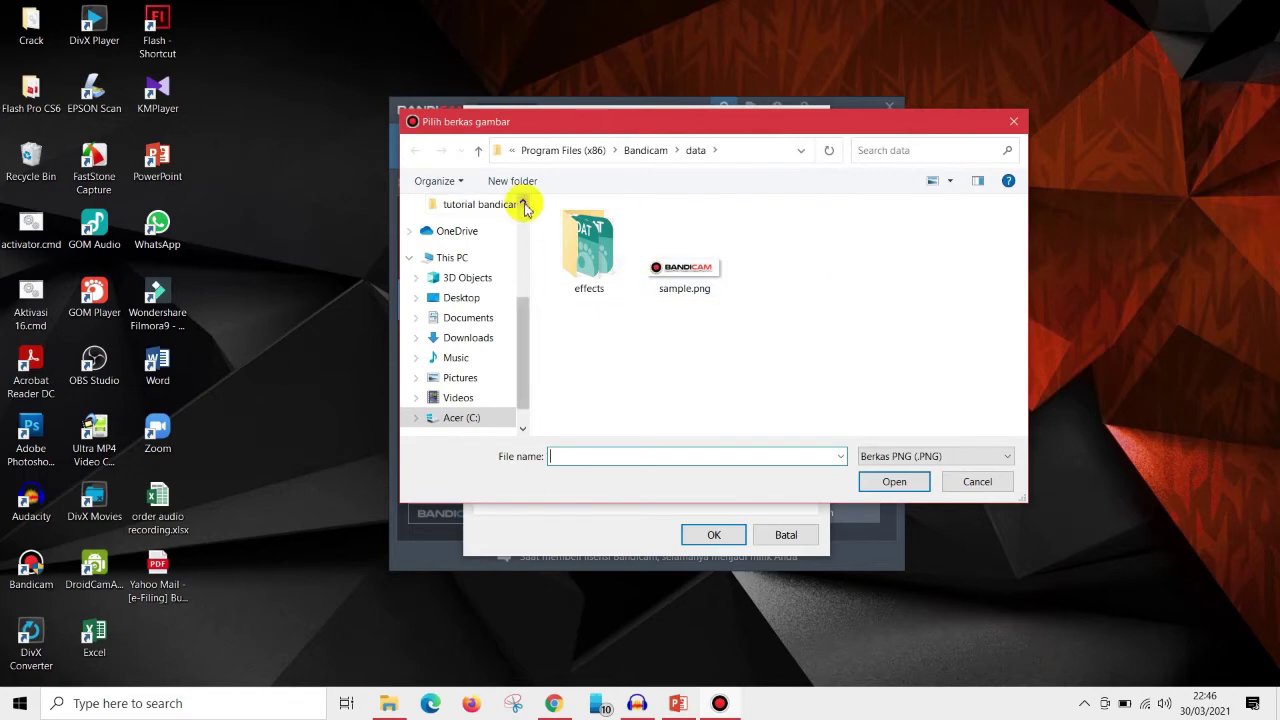
{"action": "left_click", "coordinate": [479, 151]}
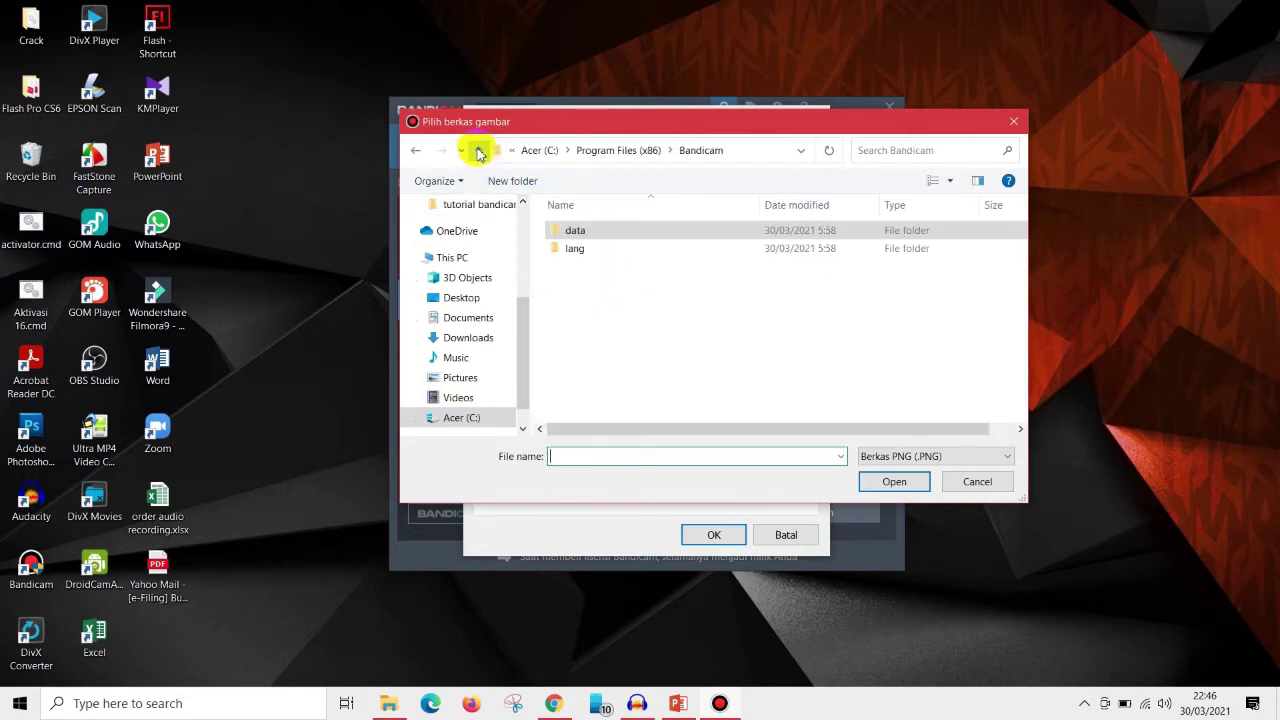
{"action": "left_click", "coordinate": [977, 482]}
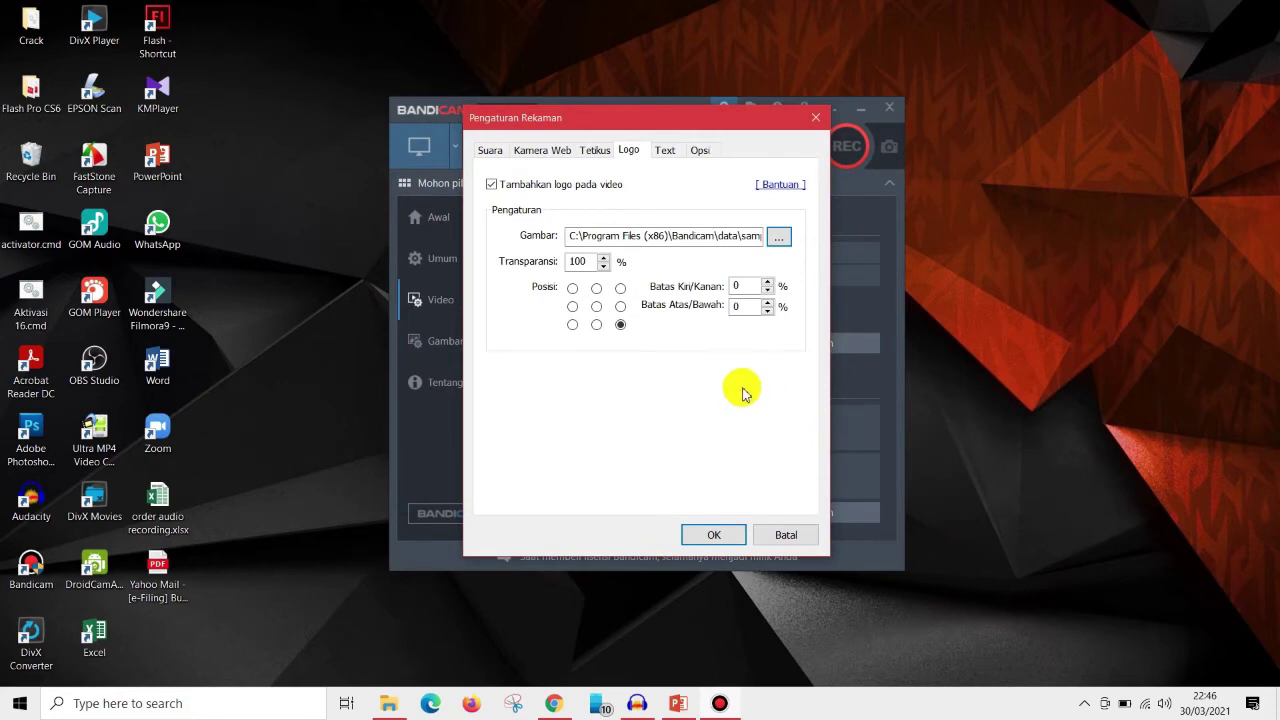
Try adding a text overlay to the video, cancel it and disable the text overlay option.
{"action": "left_click", "coordinate": [670, 153]}
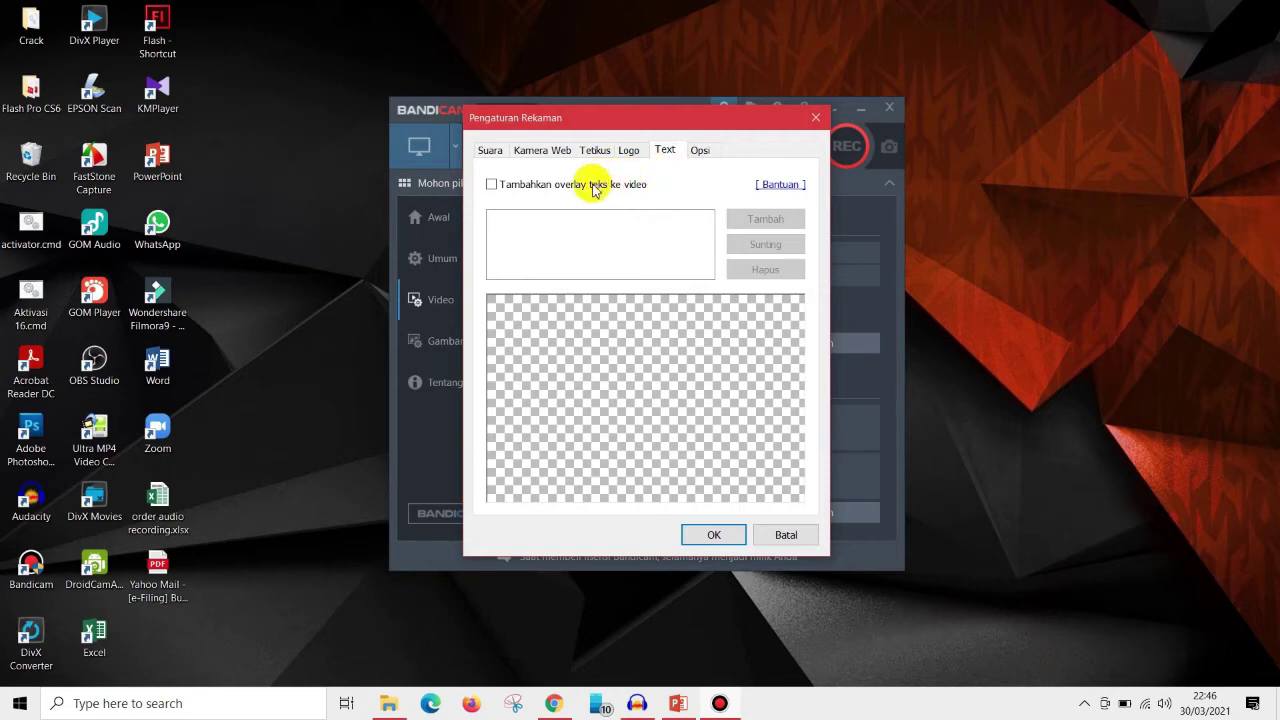
{"action": "left_click", "coordinate": [491, 185]}
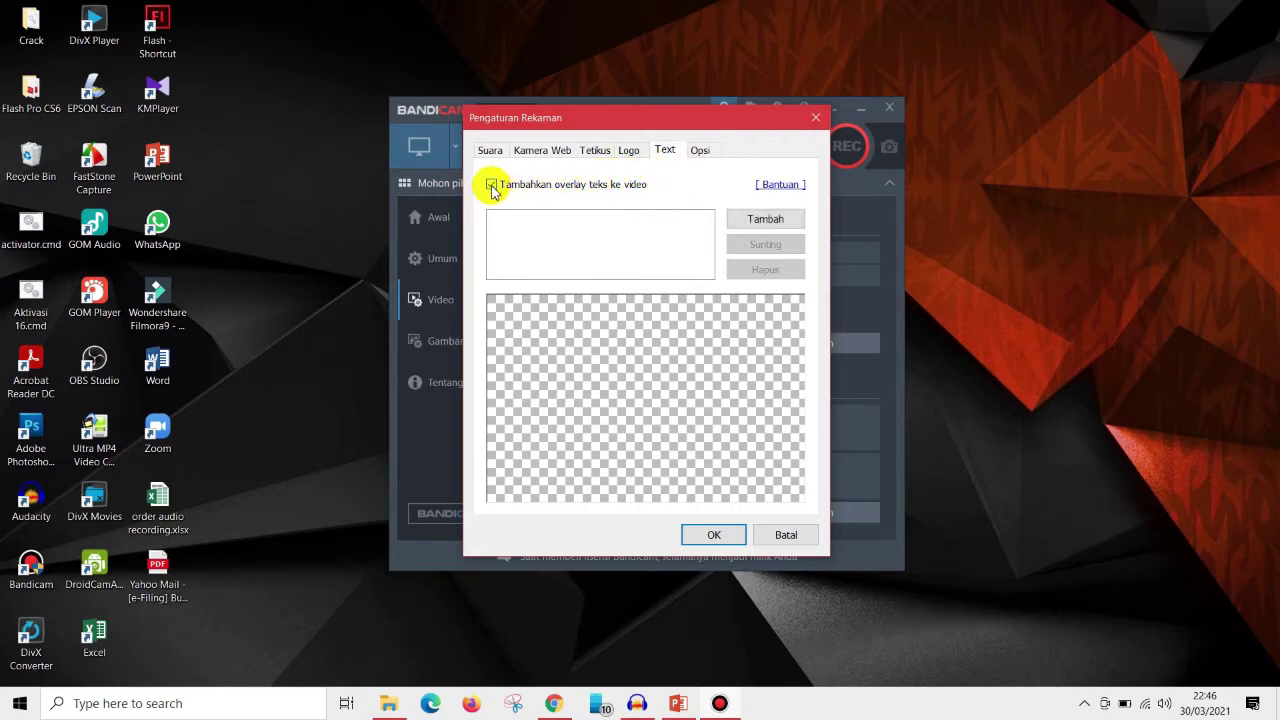
{"action": "left_click", "coordinate": [766, 219]}
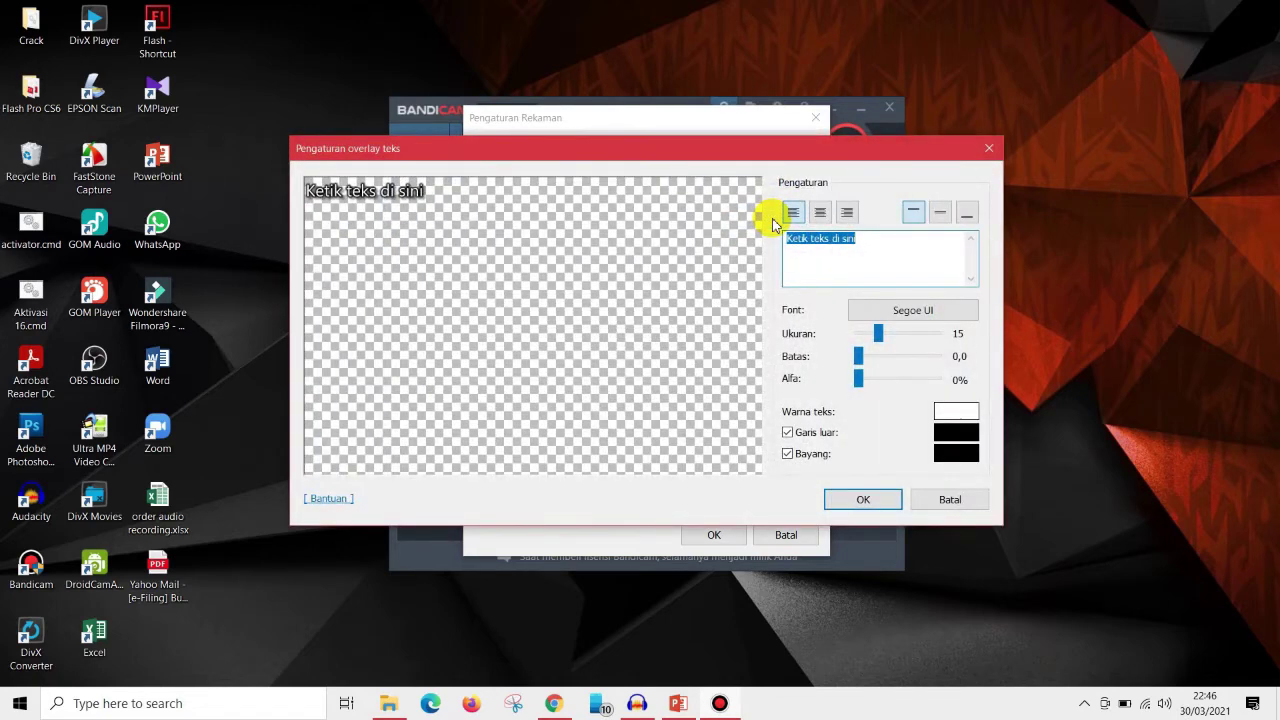
{"action": "left_click", "coordinate": [870, 240]}
{"action": "left_click_drag", "start_coordinate": [870, 240], "coordinate": [787, 240]}
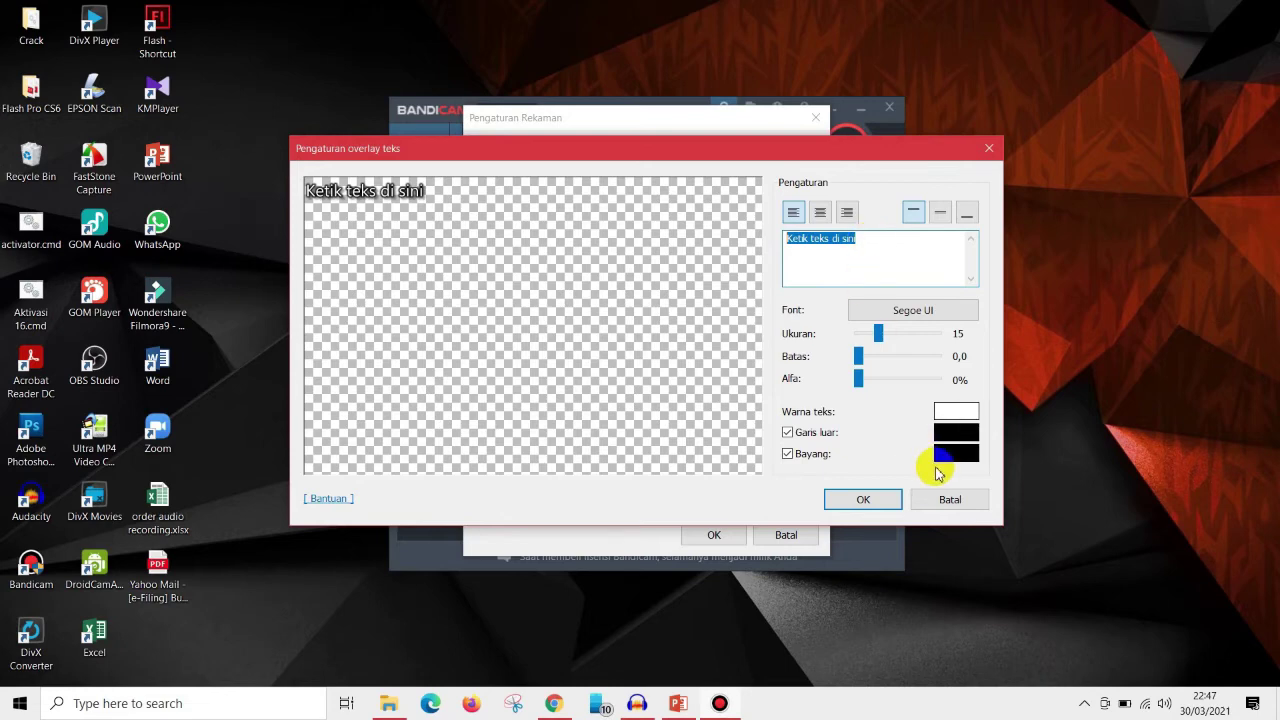
{"action": "left_click", "coordinate": [945, 503]}
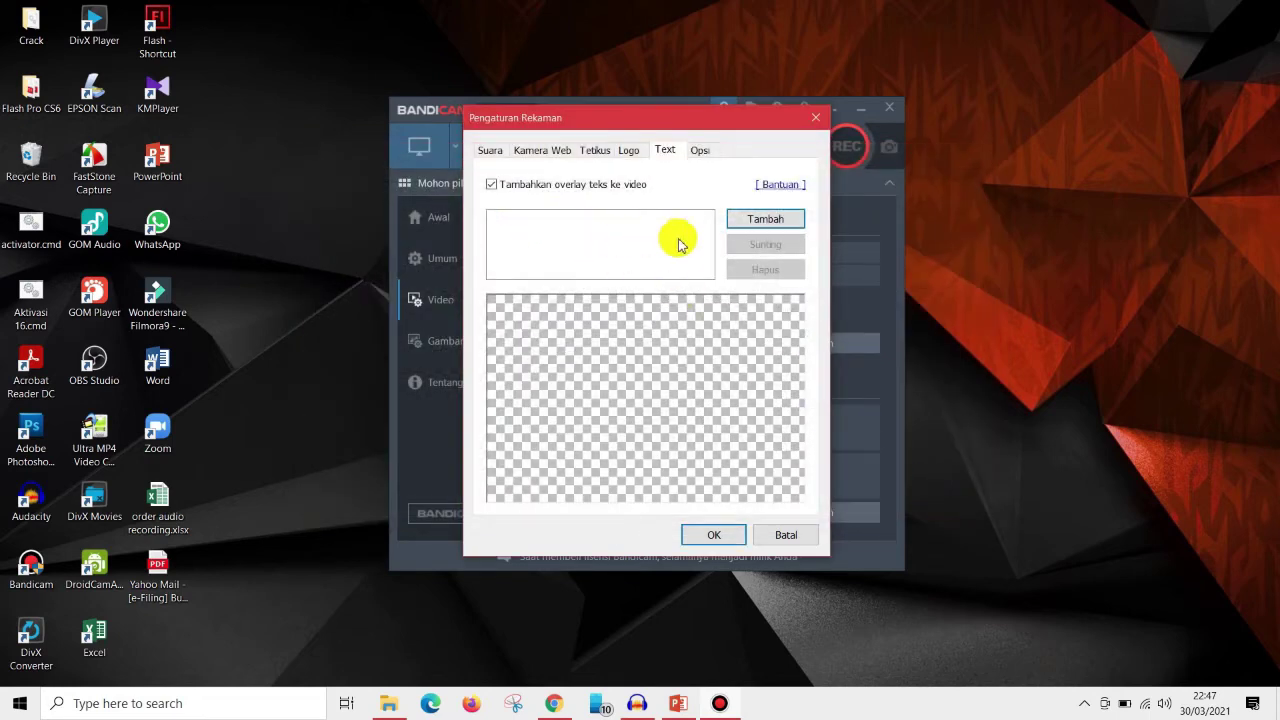
{"action": "left_click", "coordinate": [491, 185]}
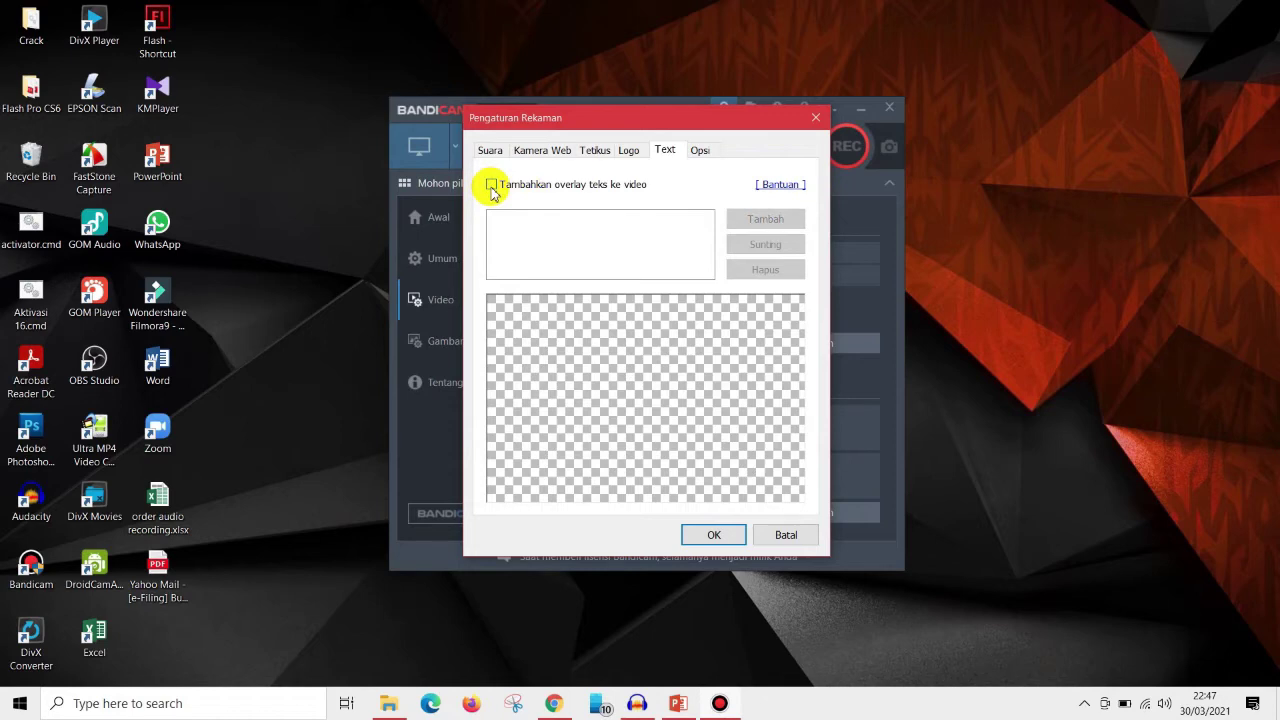
Review the general options, webcam, mouse and sound settings, and apply the recording settings.
{"action": "left_click", "coordinate": [699, 151]}
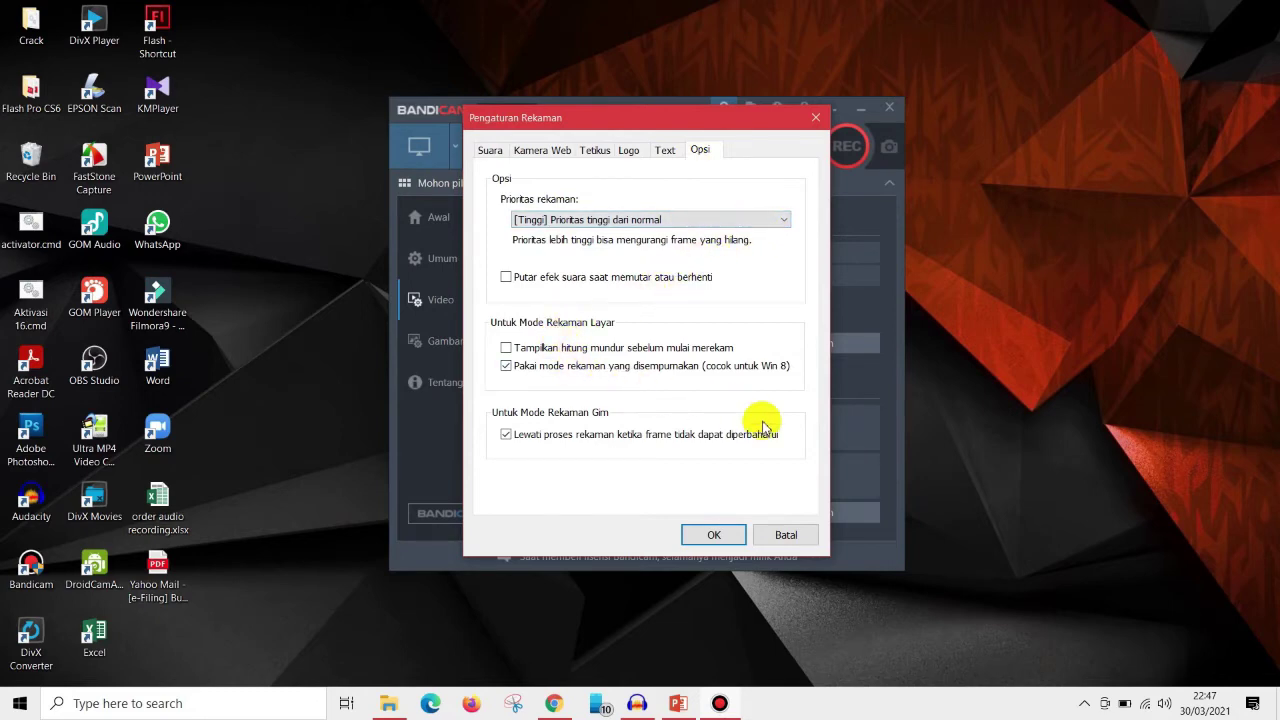
{"action": "left_click", "coordinate": [489, 150]}
{"action": "left_click", "coordinate": [540, 150]}
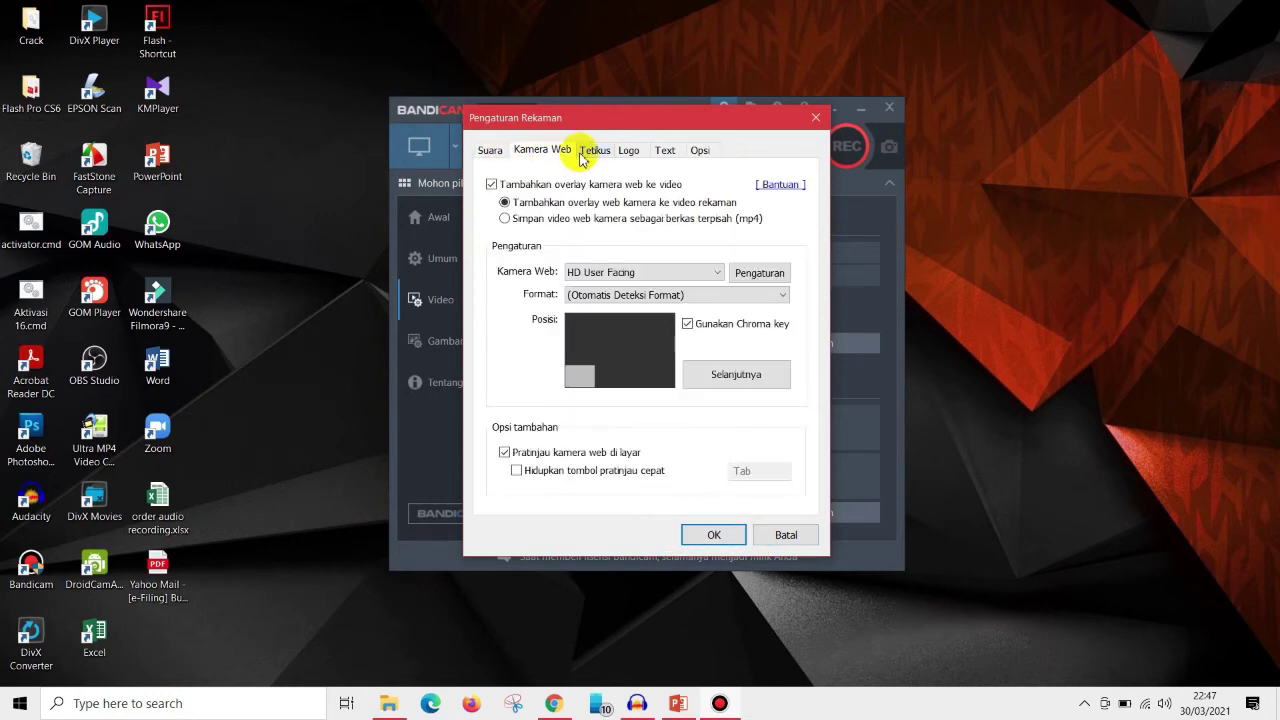
{"action": "left_click", "coordinate": [600, 151]}
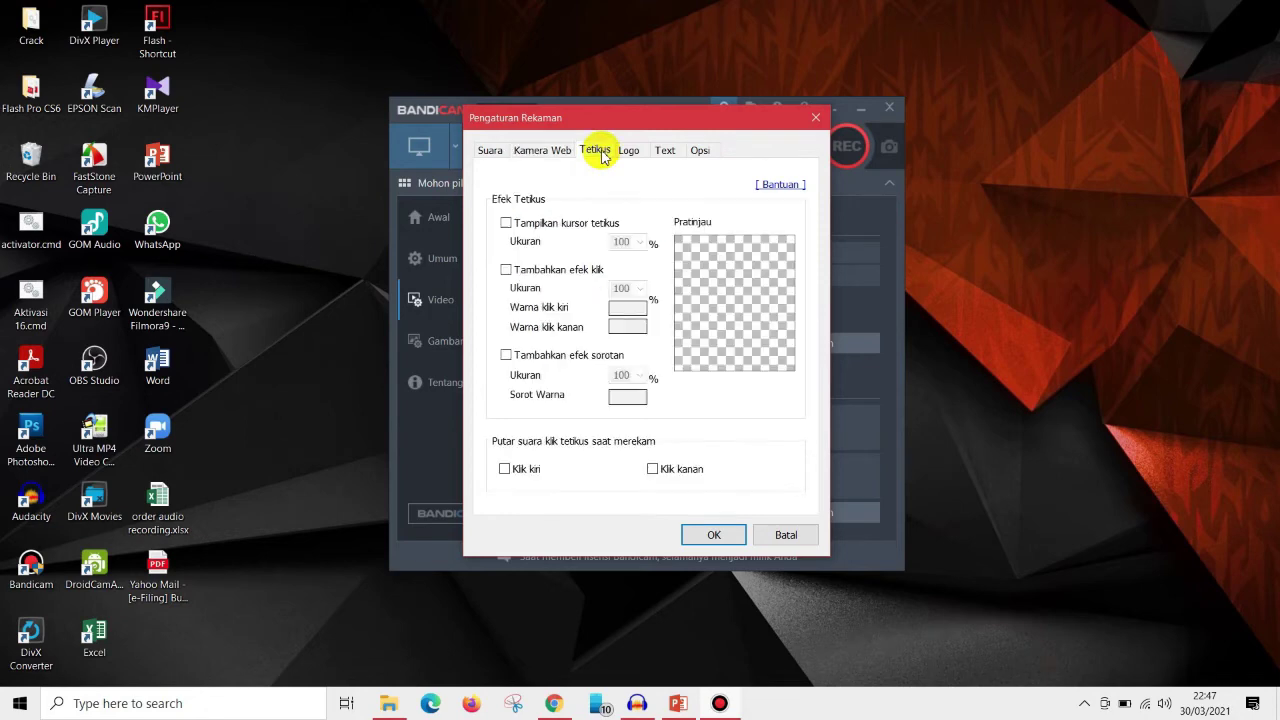
{"action": "left_click", "coordinate": [490, 151]}
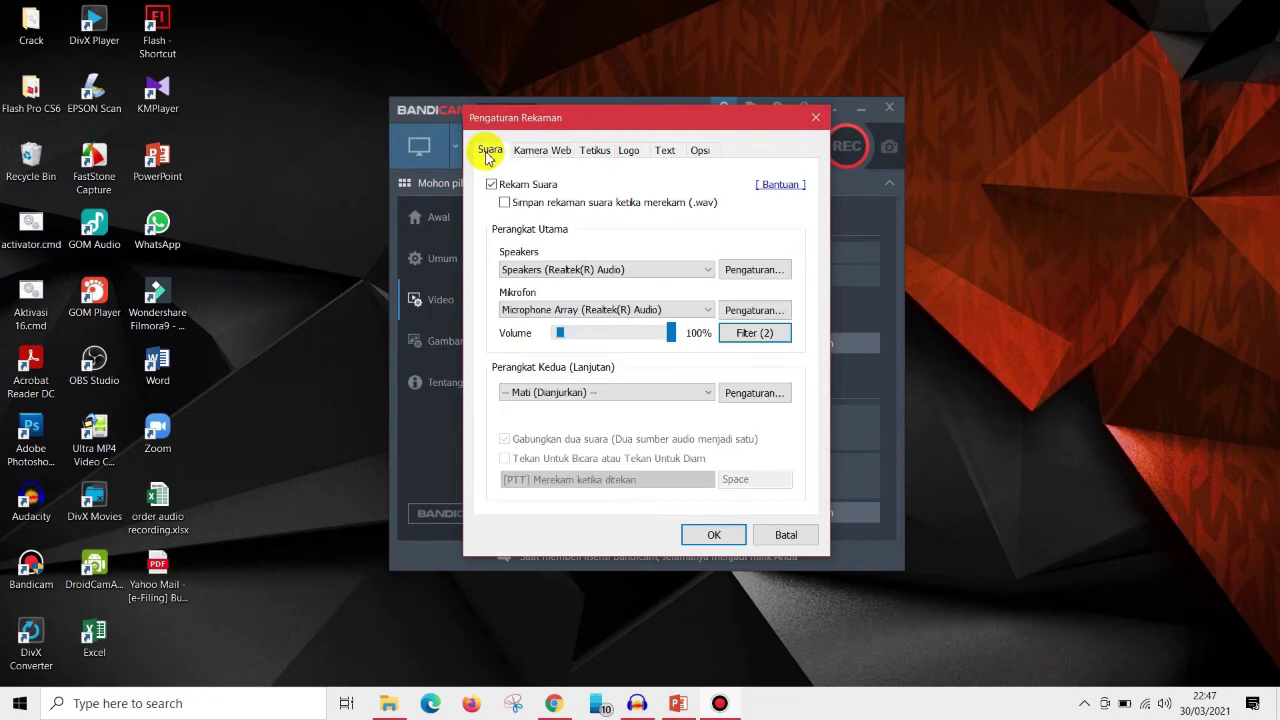
{"action": "left_click", "coordinate": [714, 536]}
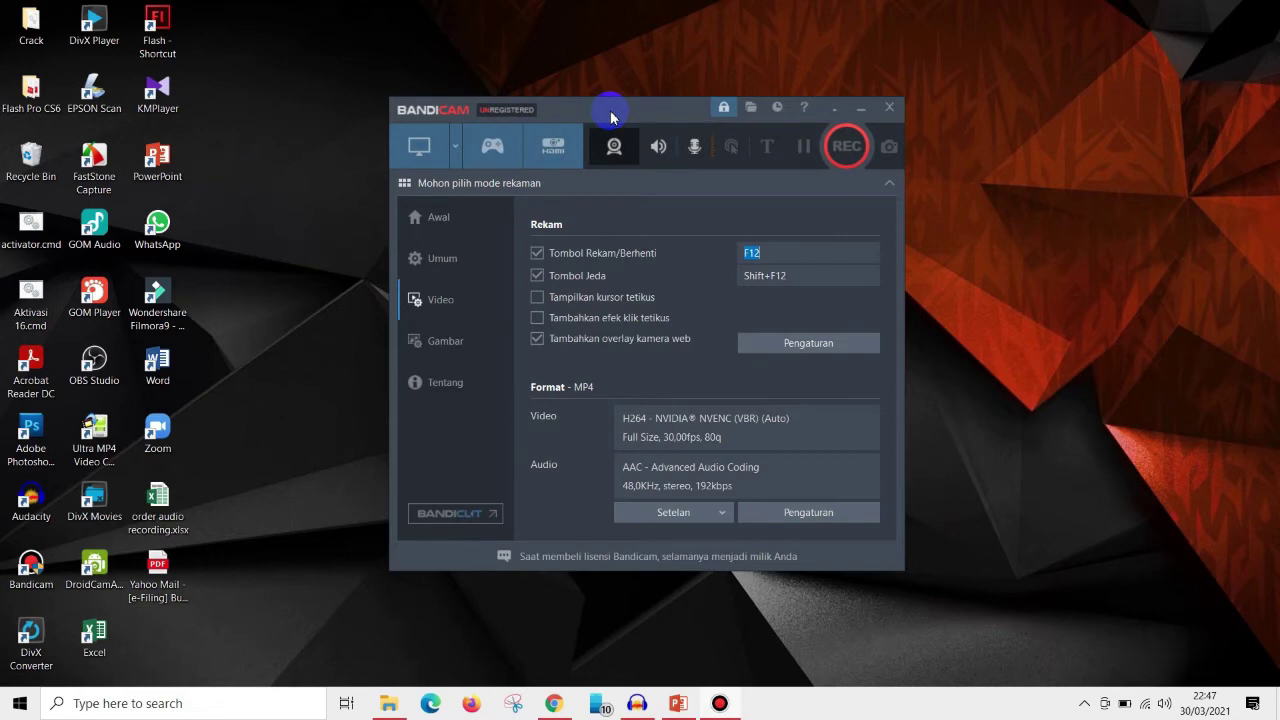
{"action": "key", "text": "F12"}
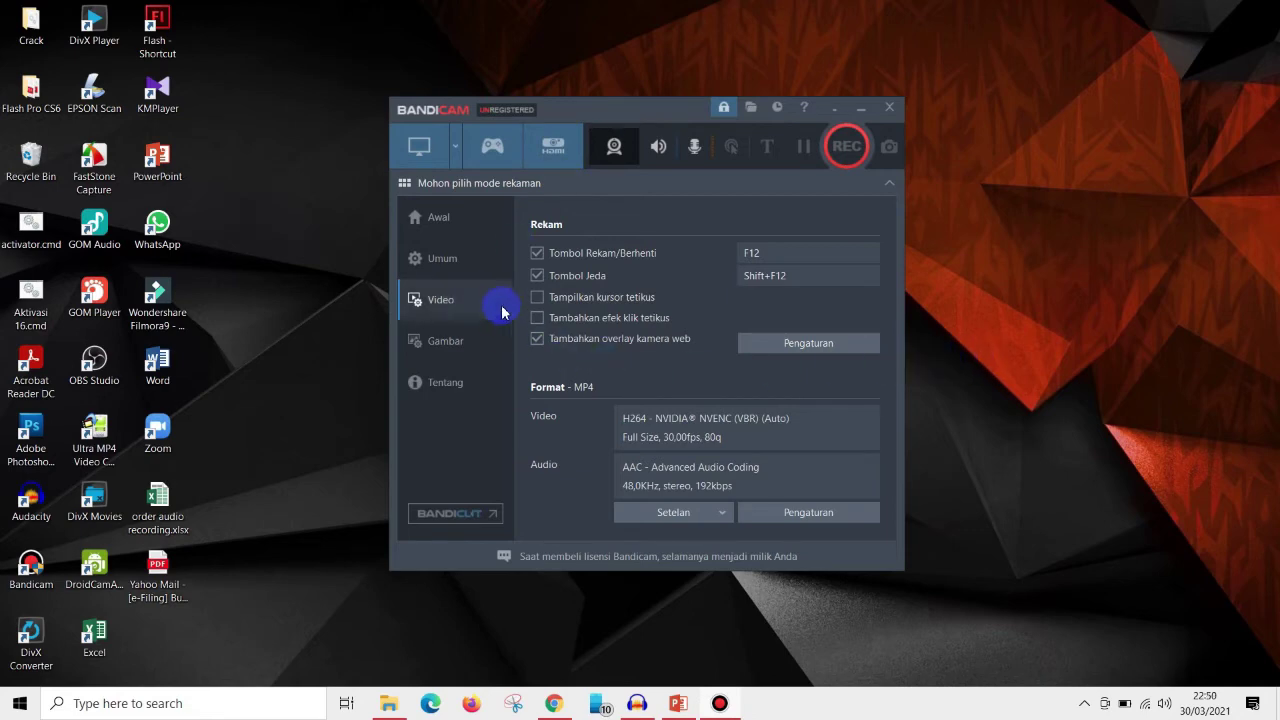
Enable the countdown before recording starts for screen recording mode and apply the recording settings.
{"action": "left_click", "coordinate": [817, 344]}
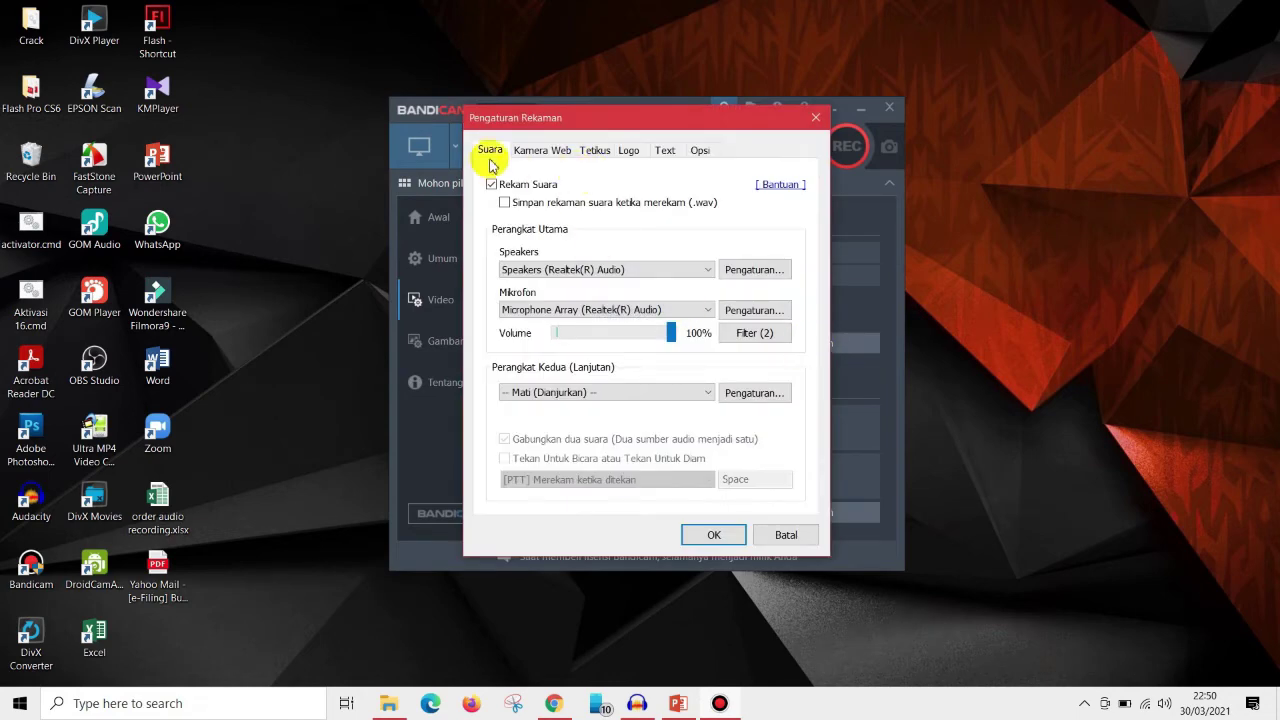
{"action": "left_click", "coordinate": [542, 150]}
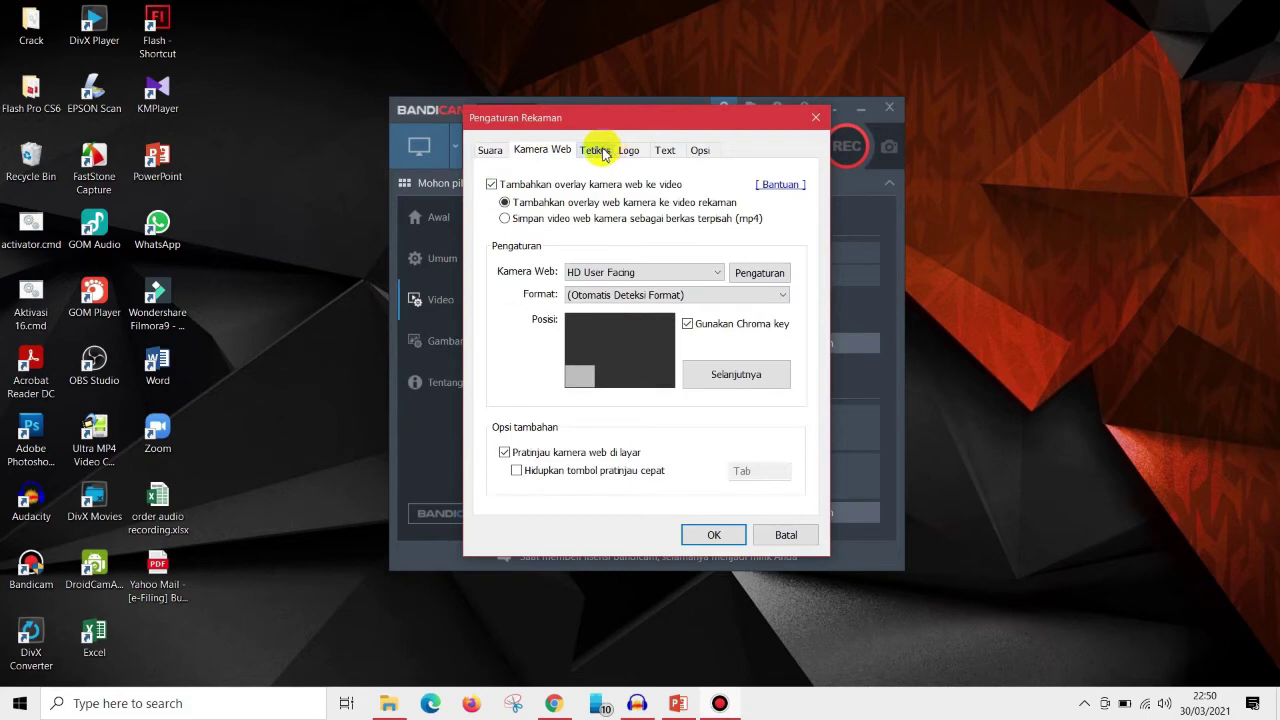
{"action": "left_click", "coordinate": [604, 152]}
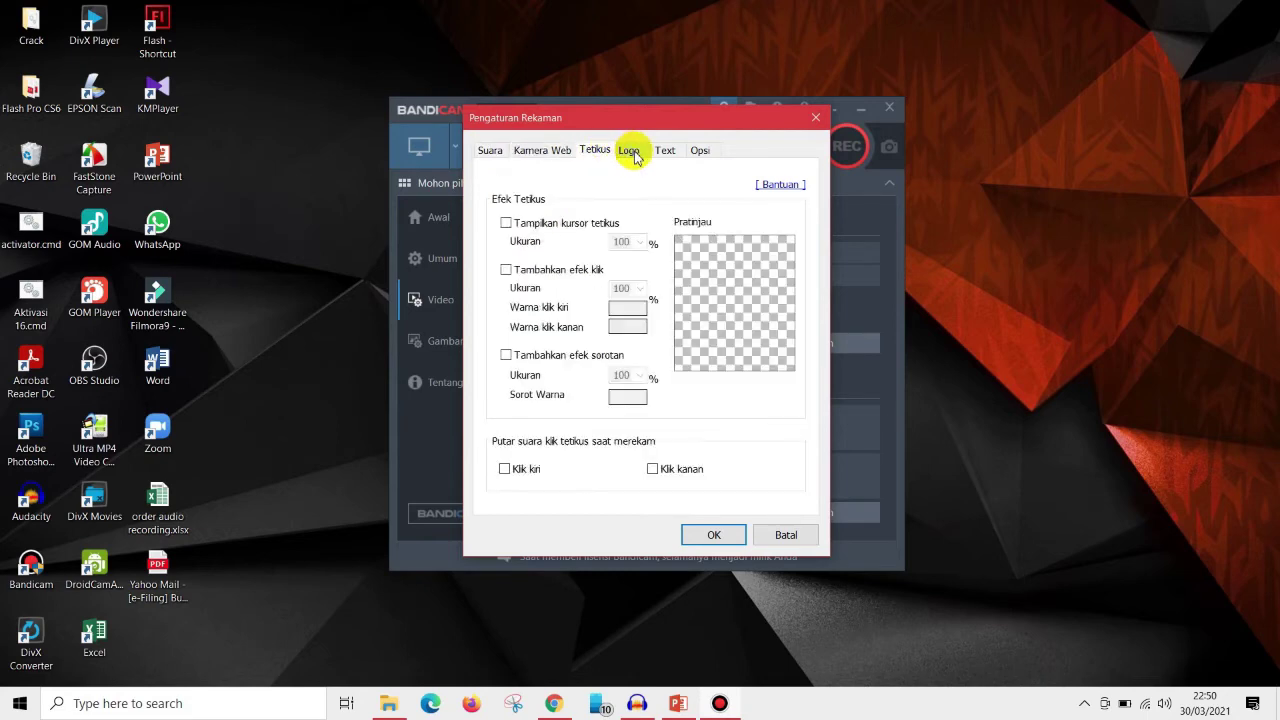
{"action": "left_click", "coordinate": [630, 152]}
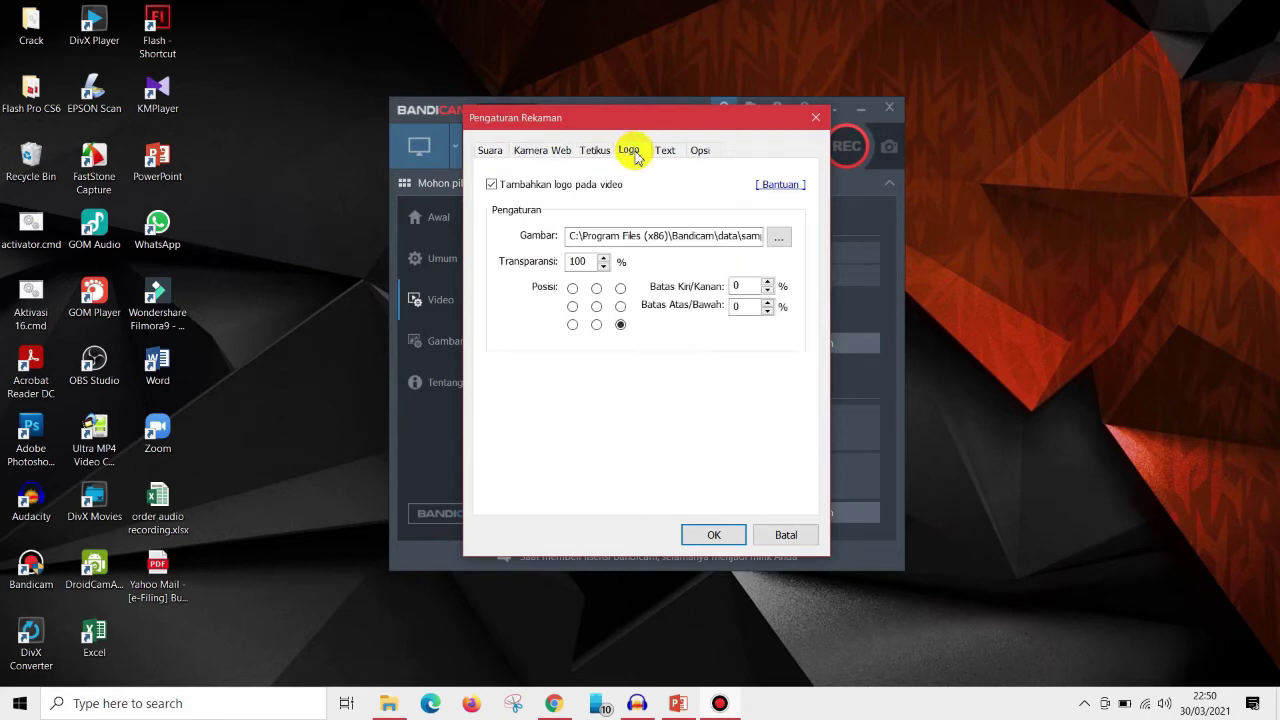
{"action": "left_click", "coordinate": [666, 151]}
{"action": "left_click", "coordinate": [700, 155]}
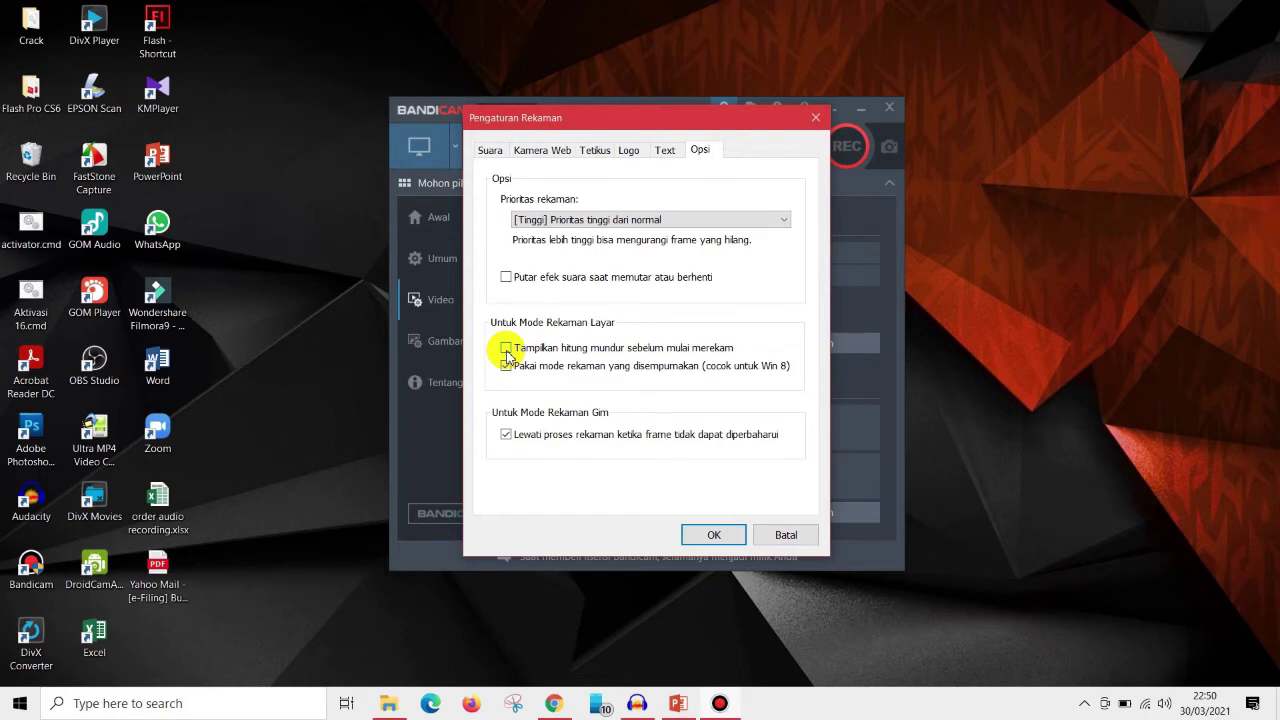
{"action": "left_click", "coordinate": [507, 352]}
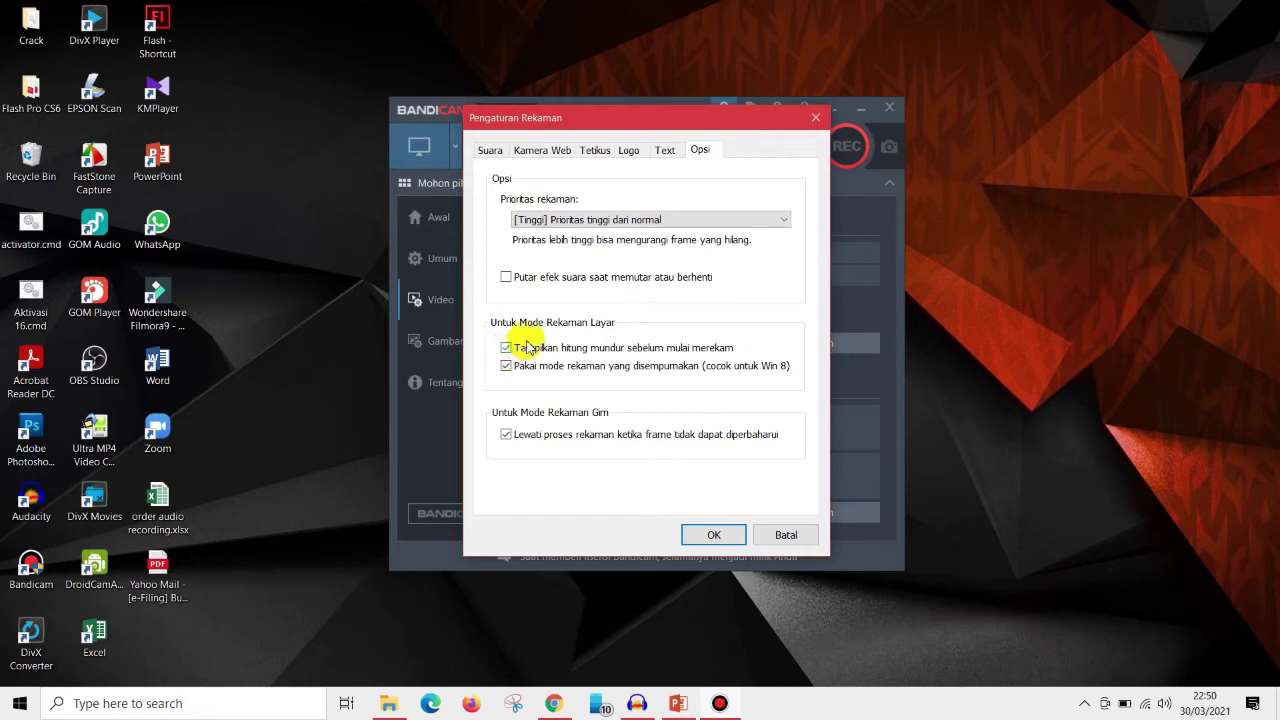
{"action": "left_click", "coordinate": [666, 122]}
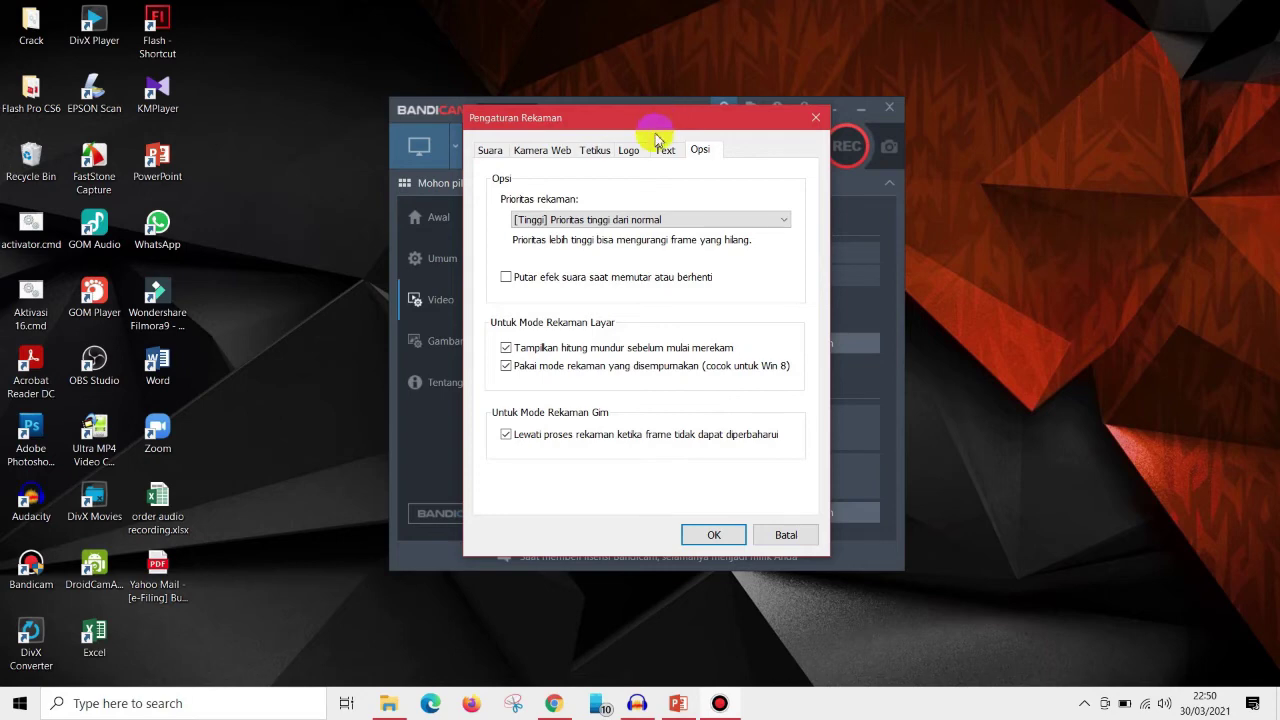
{"action": "left_click", "coordinate": [715, 536]}
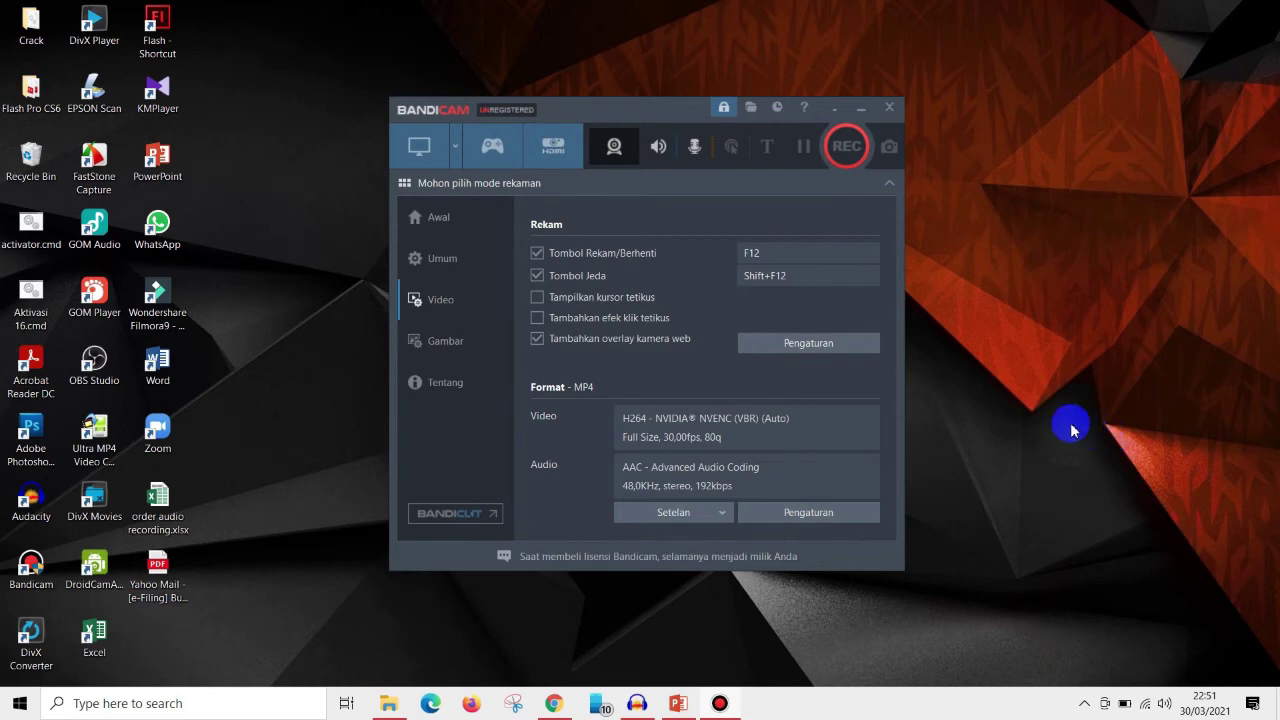
Check the hotkey assigned to starting and stopping the recording.
{"action": "left_click", "coordinate": [765, 254]}
{"action": "left_click", "coordinate": [772, 254]}
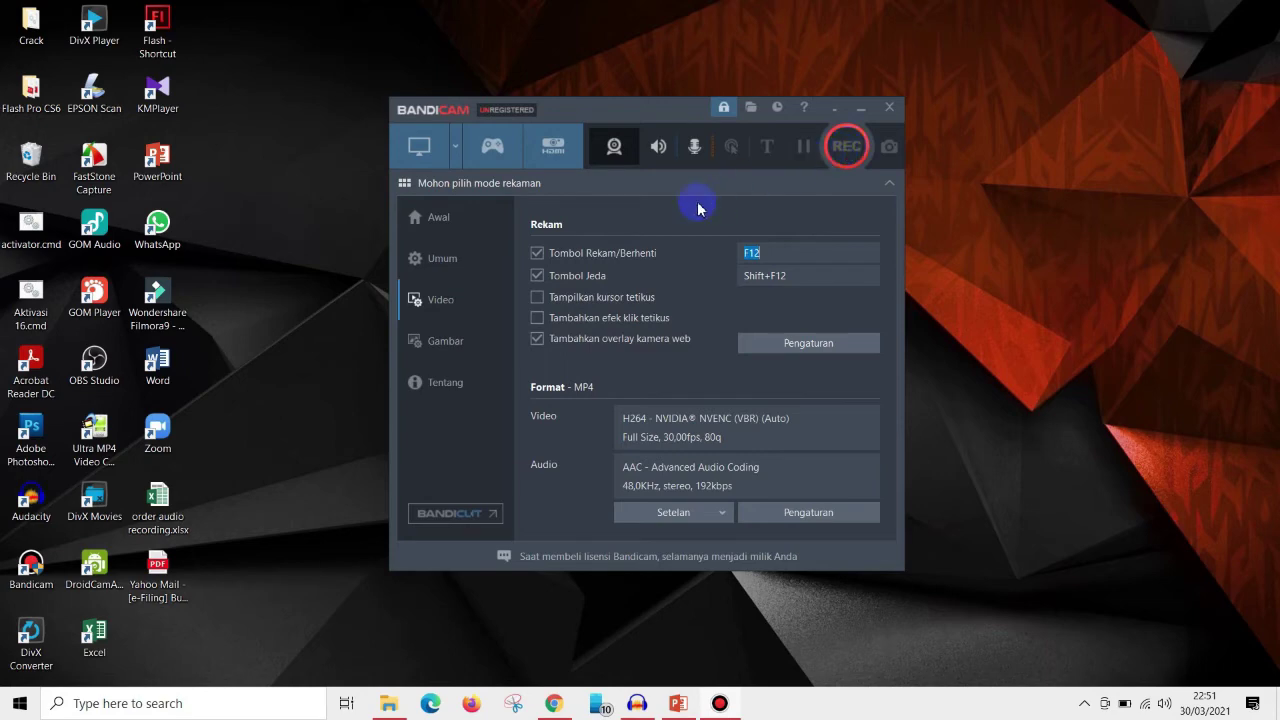
{"action": "left_click", "coordinate": [642, 212]}
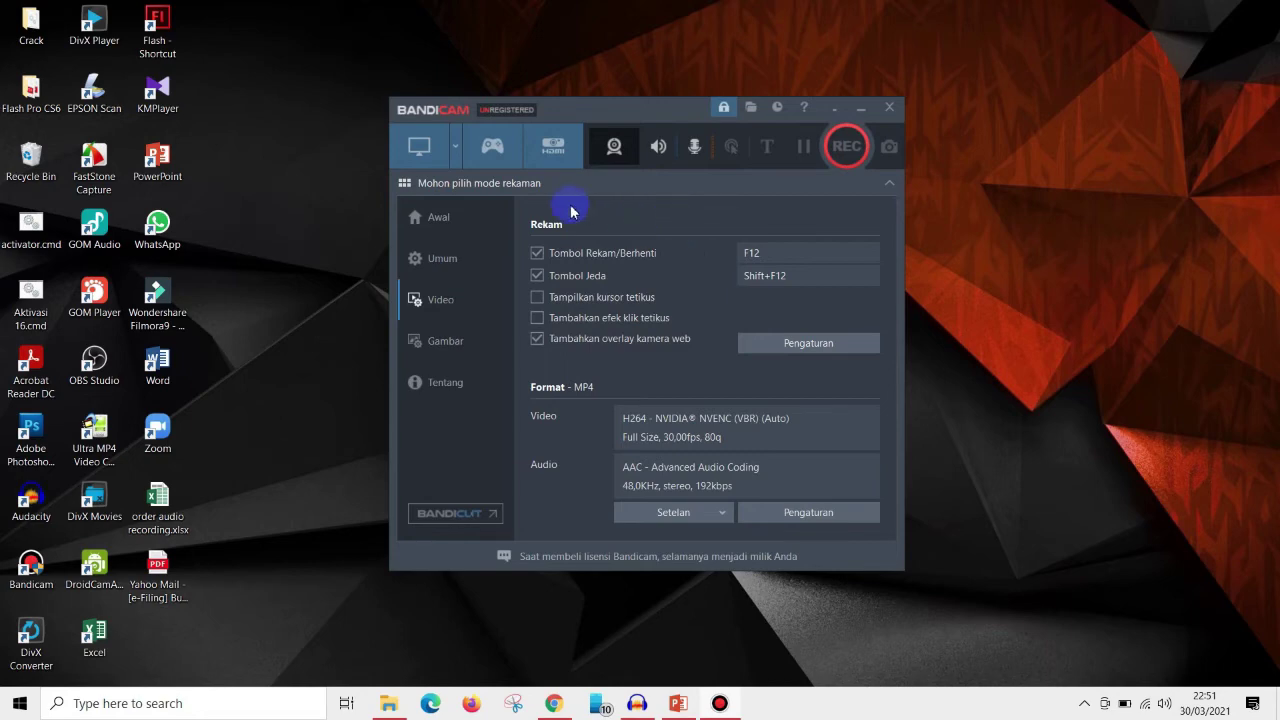
Look through the screen recording area modes and their sizes, and select full screen recording.
{"action": "left_click", "coordinate": [455, 150]}
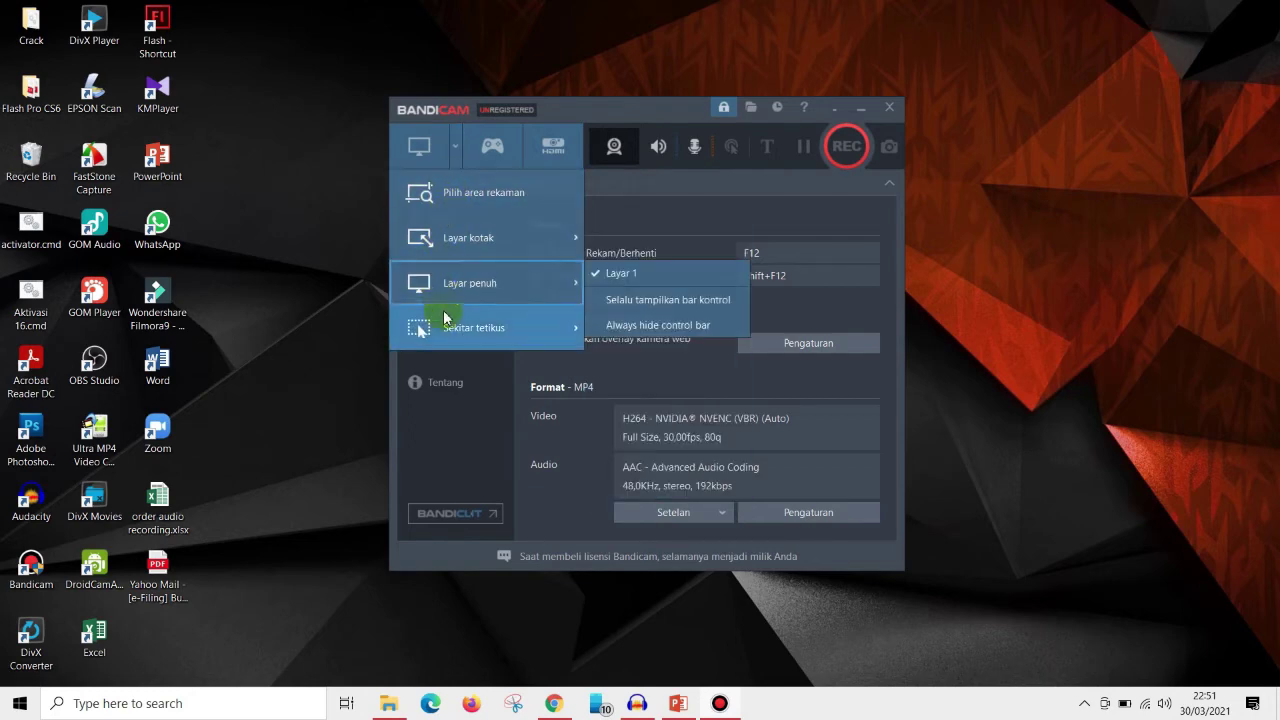
{"action": "left_click", "coordinate": [450, 348]}
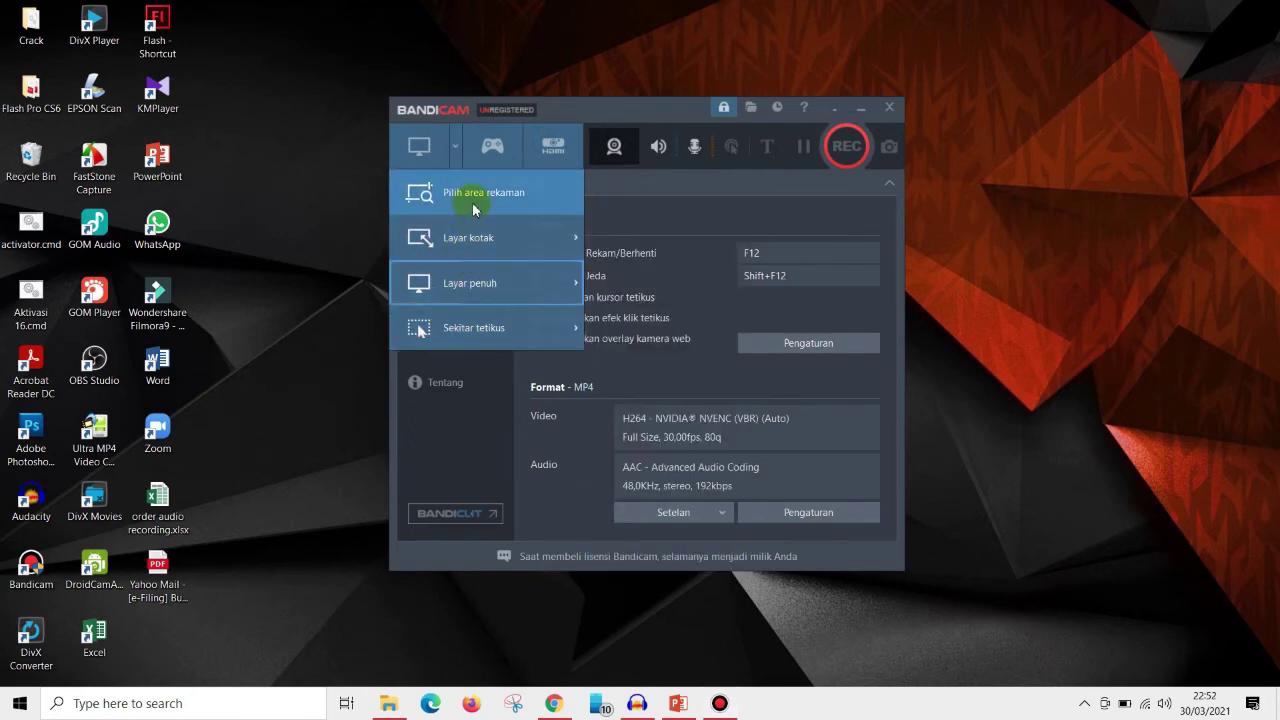
{"action": "mouse_move", "coordinate": [438, 335]}
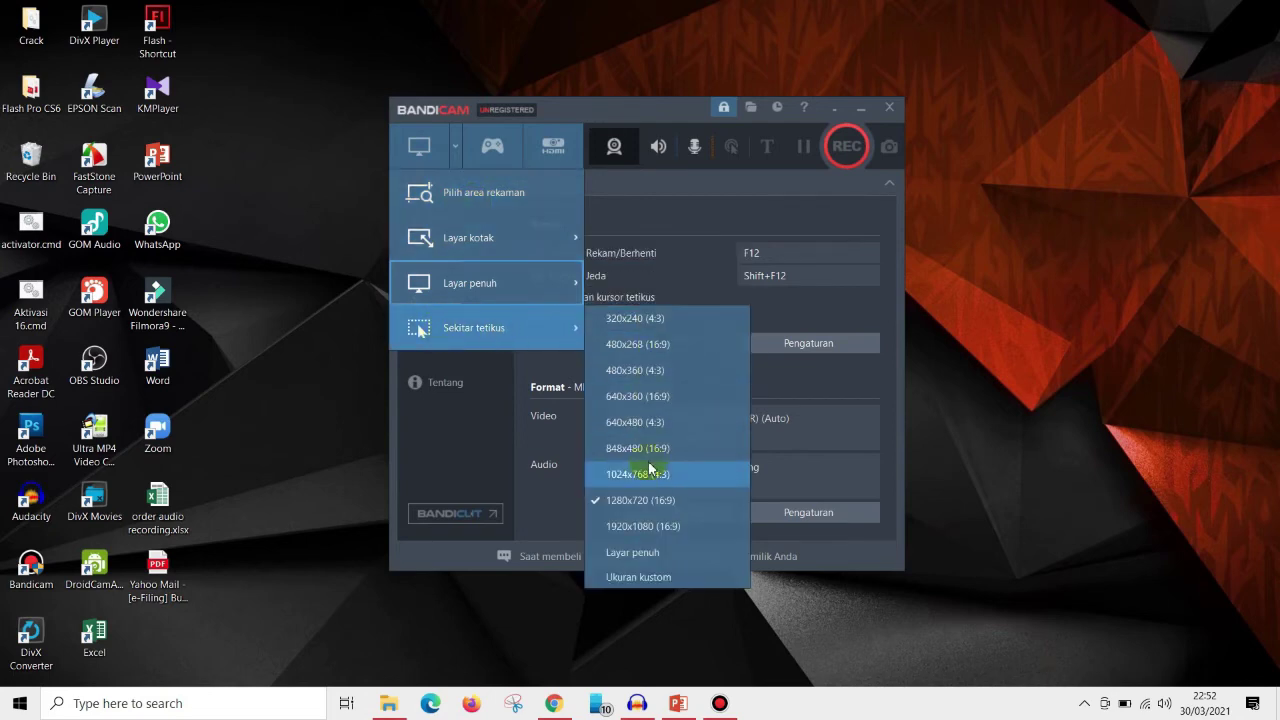
{"action": "mouse_move", "coordinate": [471, 286]}
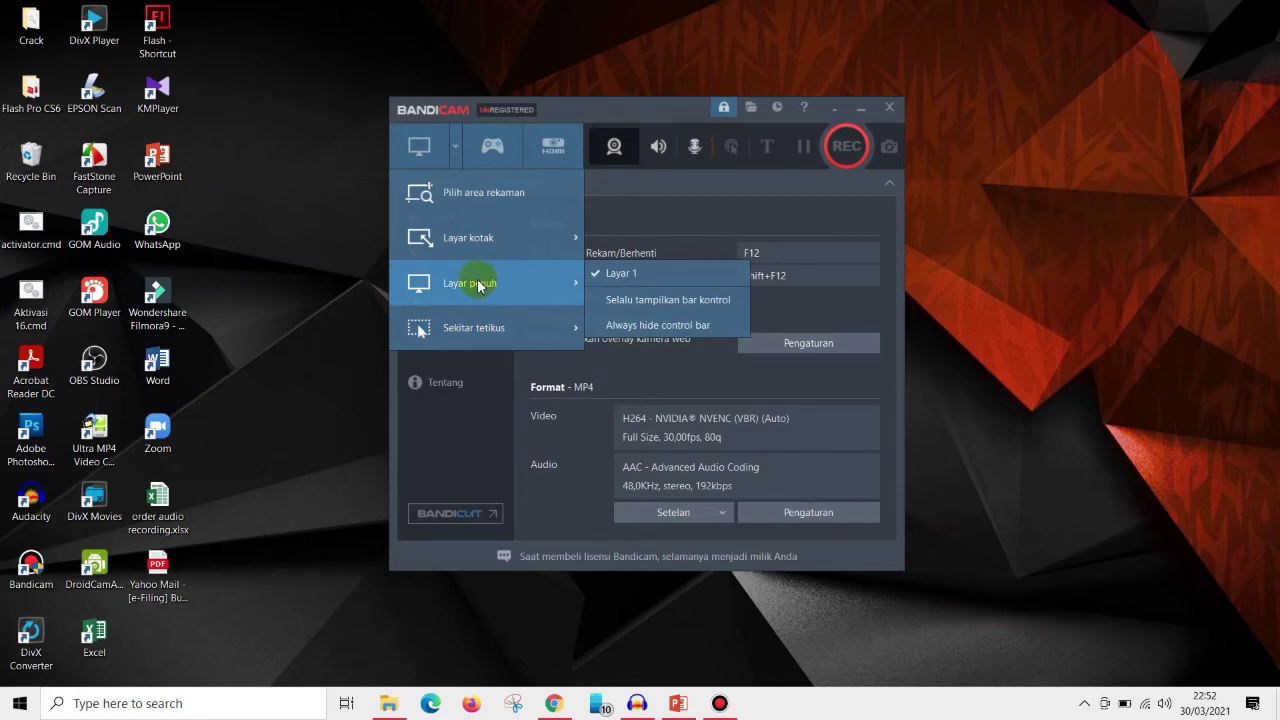
{"action": "left_click", "coordinate": [478, 286]}
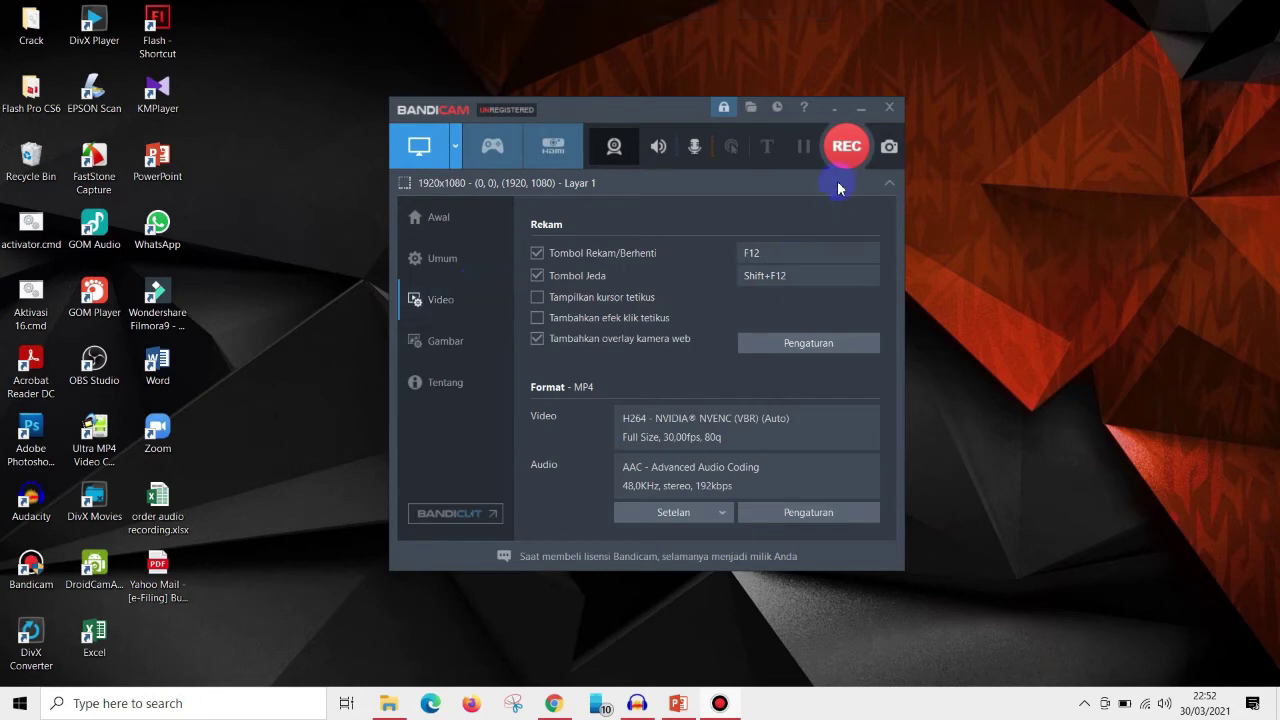
Minimize the recorder, switch to beanstalk.pptx in PowerPoint and start the slide show from the first slide.
{"action": "left_click", "coordinate": [862, 108]}
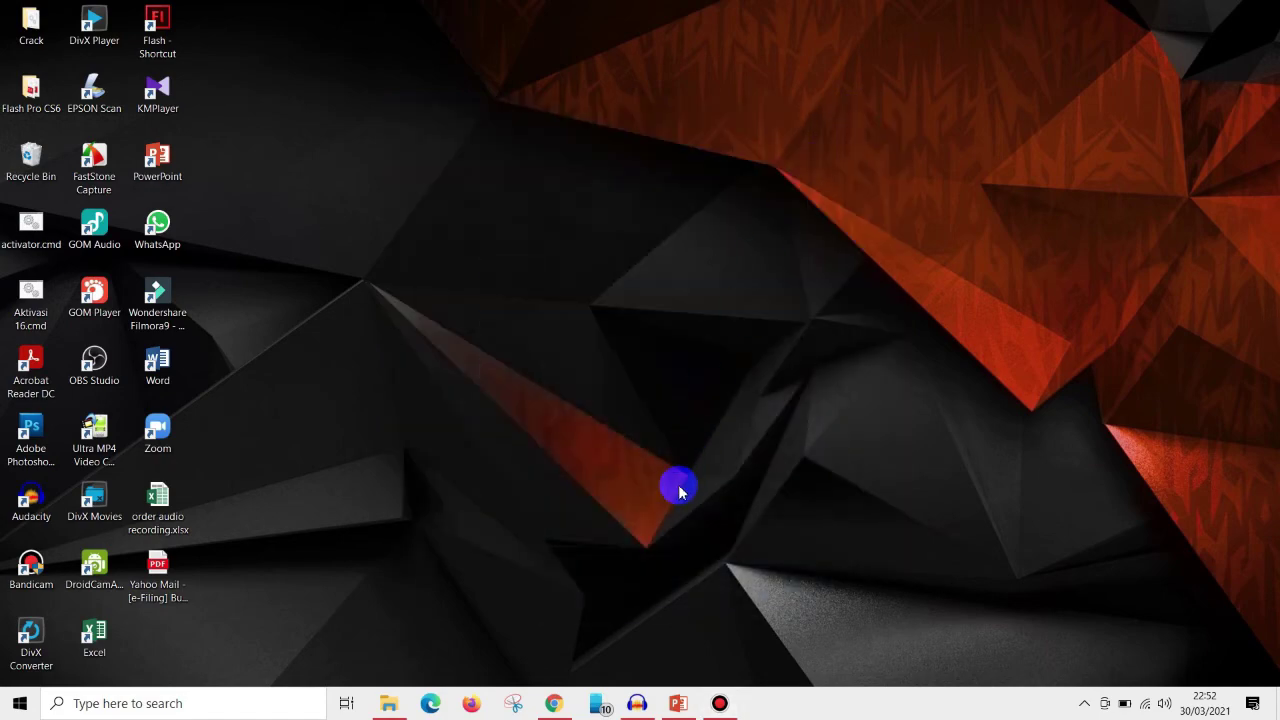
{"action": "left_click", "coordinate": [680, 705]}
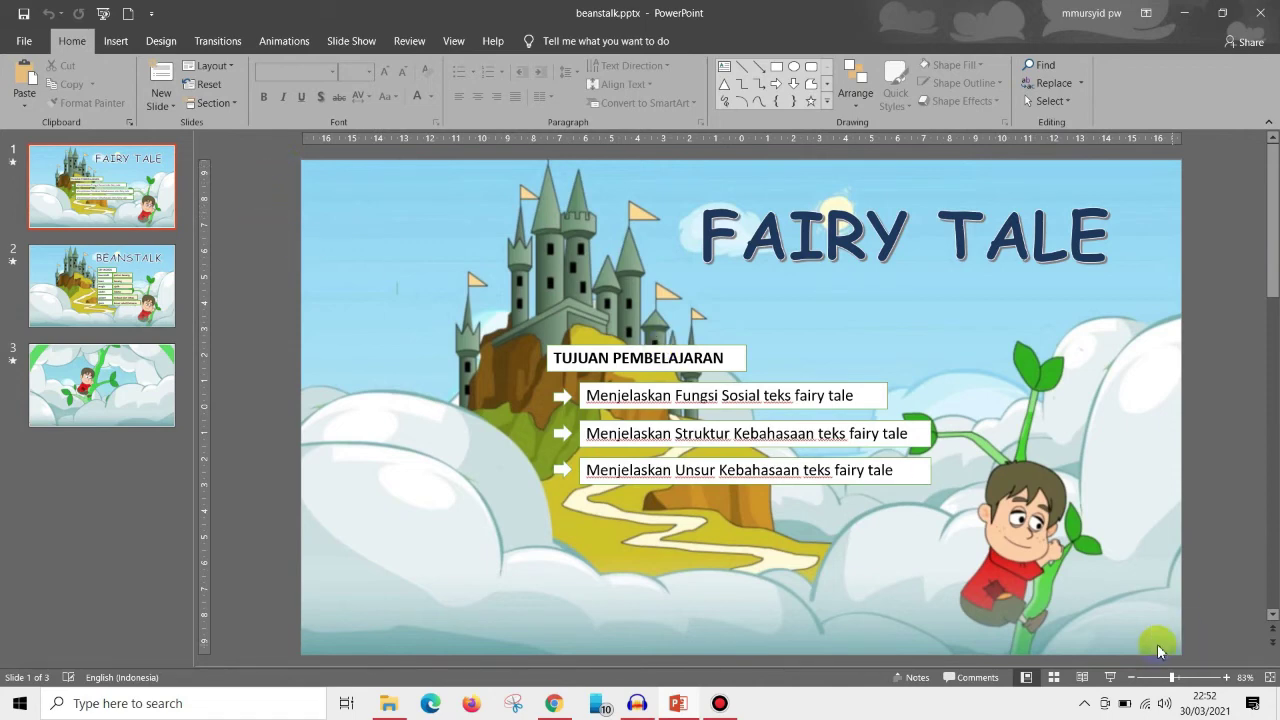
{"action": "left_click", "coordinate": [72, 166]}
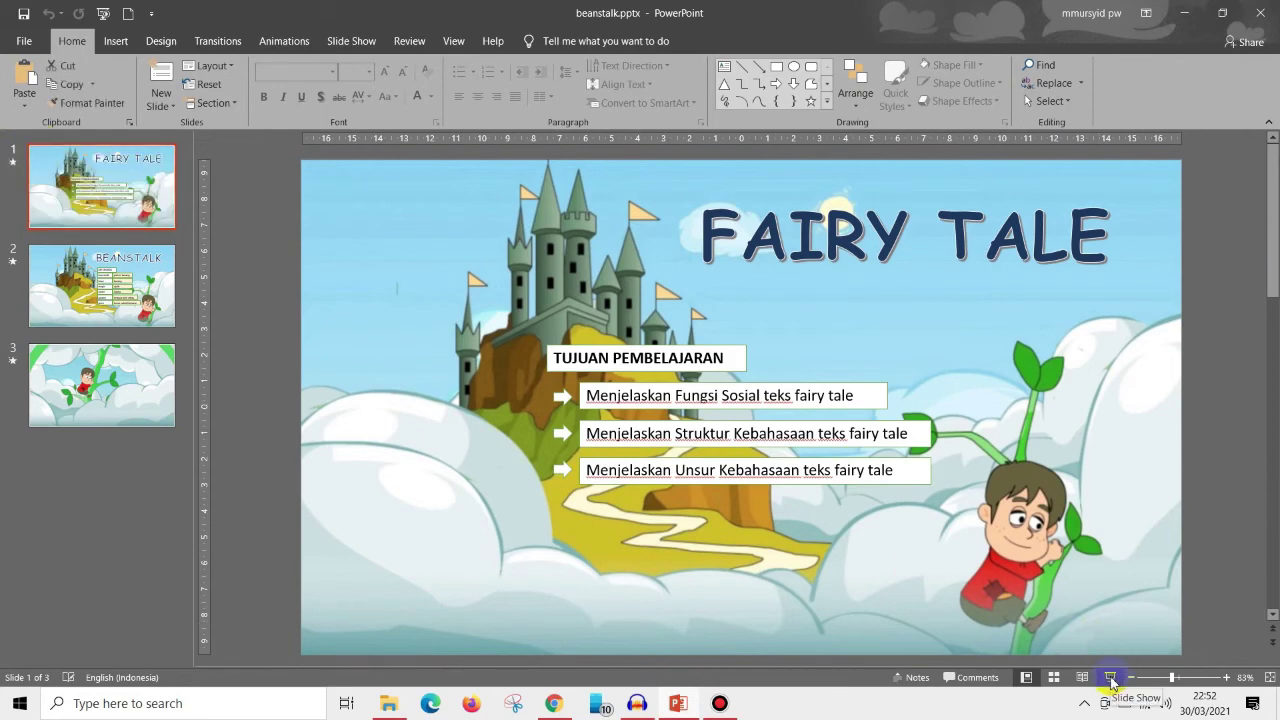
{"action": "left_click", "coordinate": [1111, 681]}
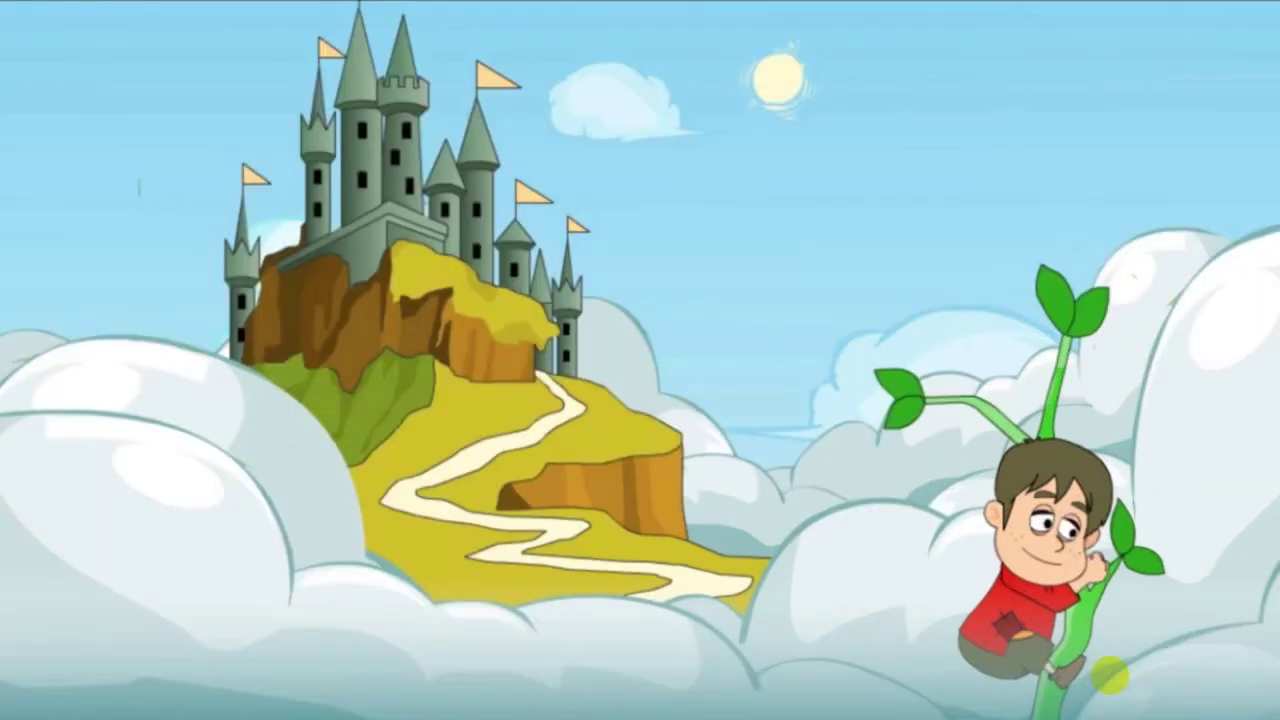